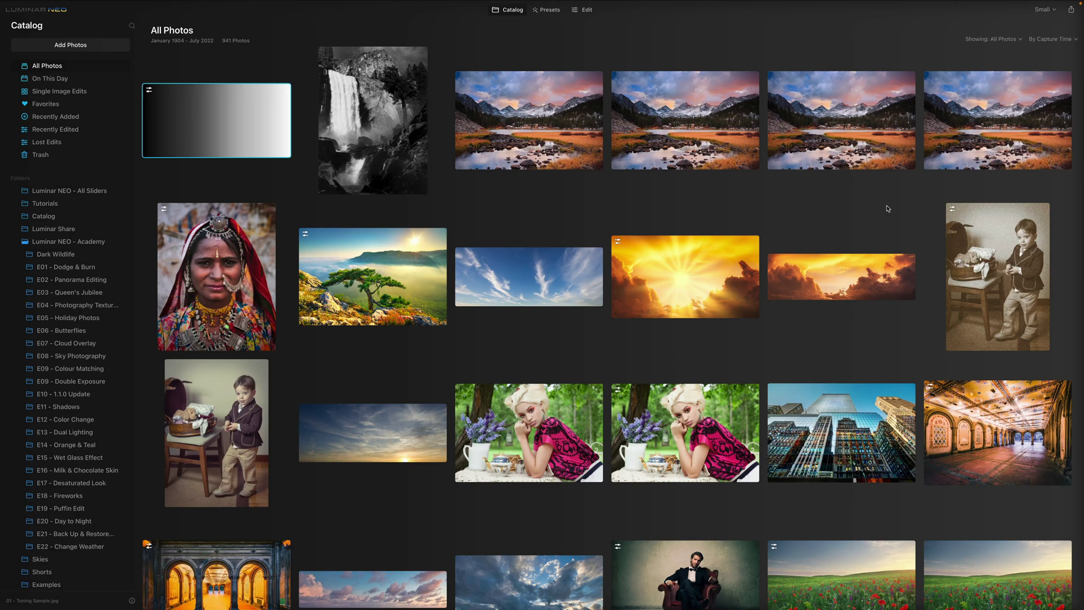
- Reveal the current catalog's location in Finder with File > Catalog > Show in Finder
{"action": "left_click", "coordinate": [889, 211]}
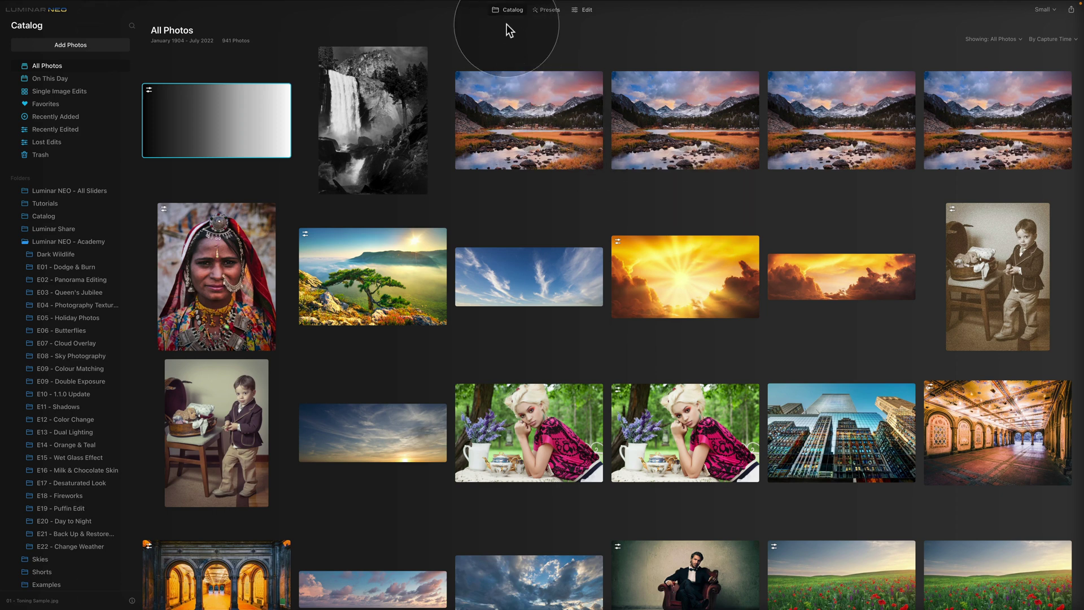
{"action": "mouse_move", "coordinate": [180, 3]}
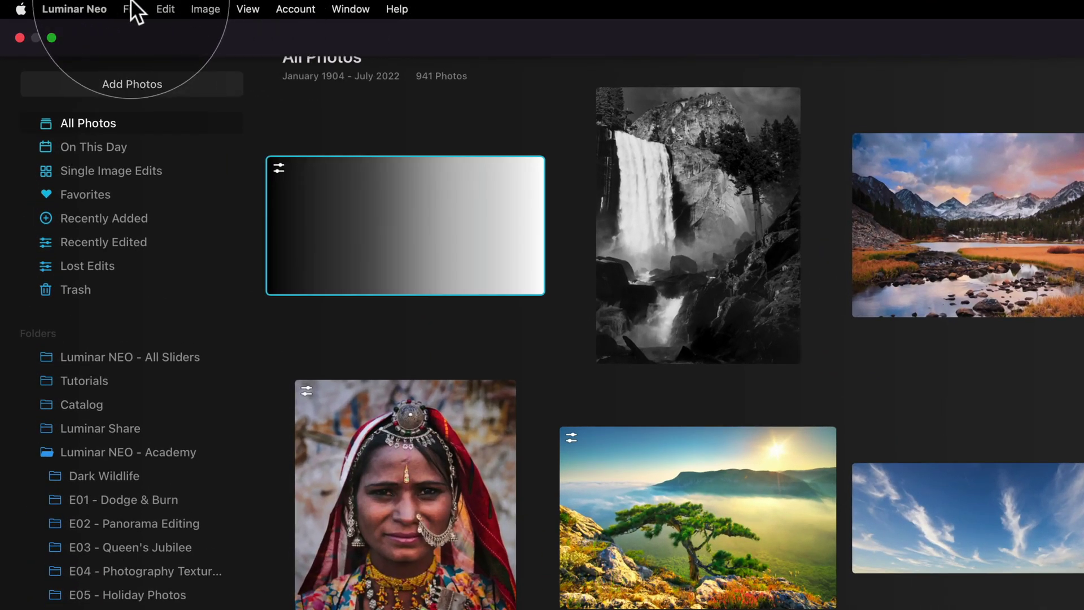
{"action": "left_click", "coordinate": [134, 9]}
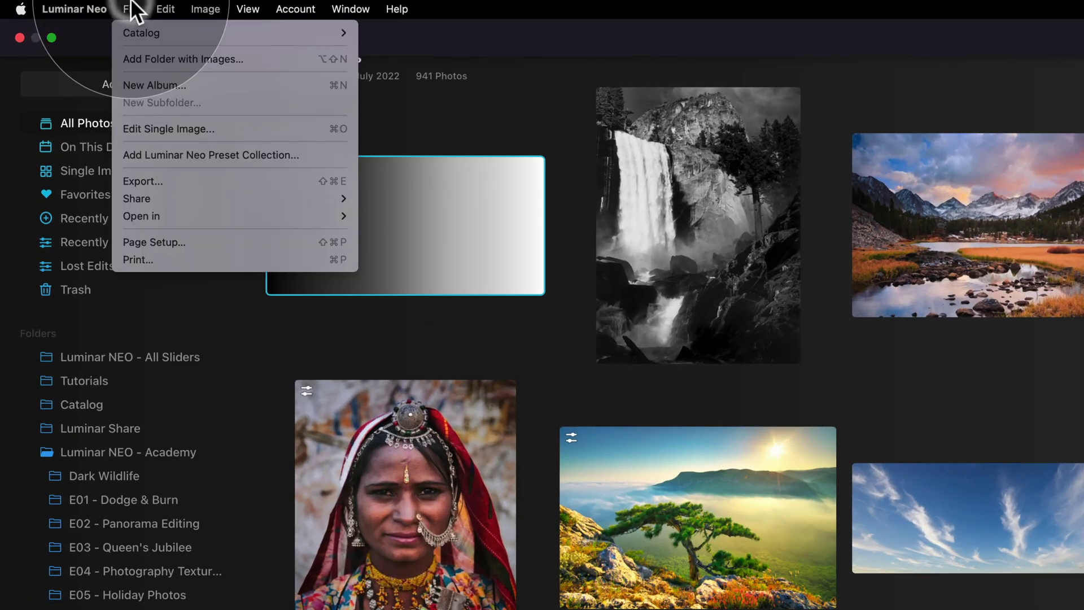
{"action": "mouse_move", "coordinate": [151, 29]}
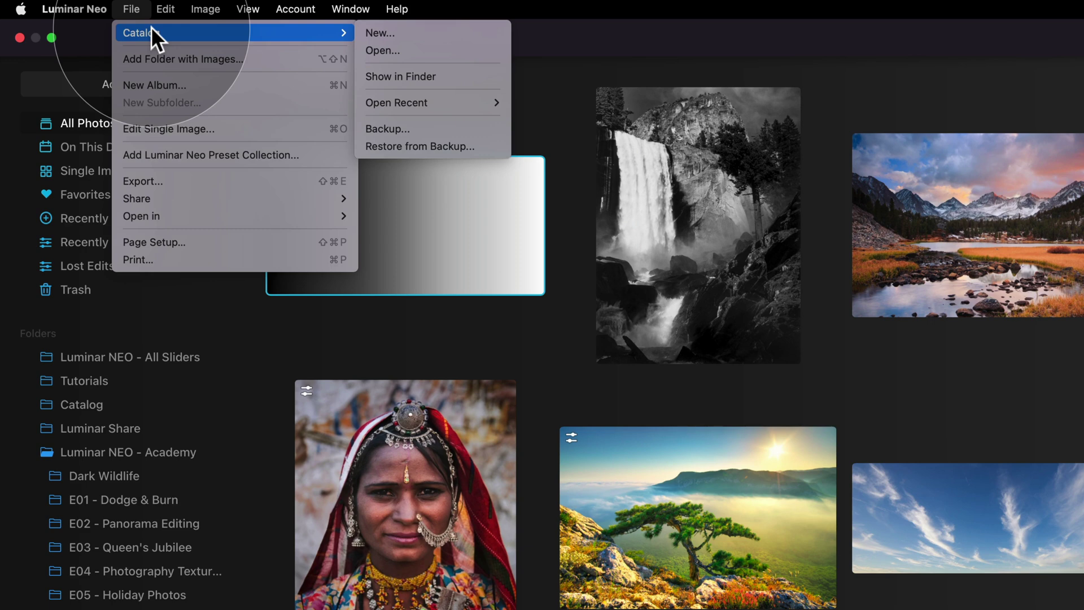
{"action": "left_click", "coordinate": [454, 74]}
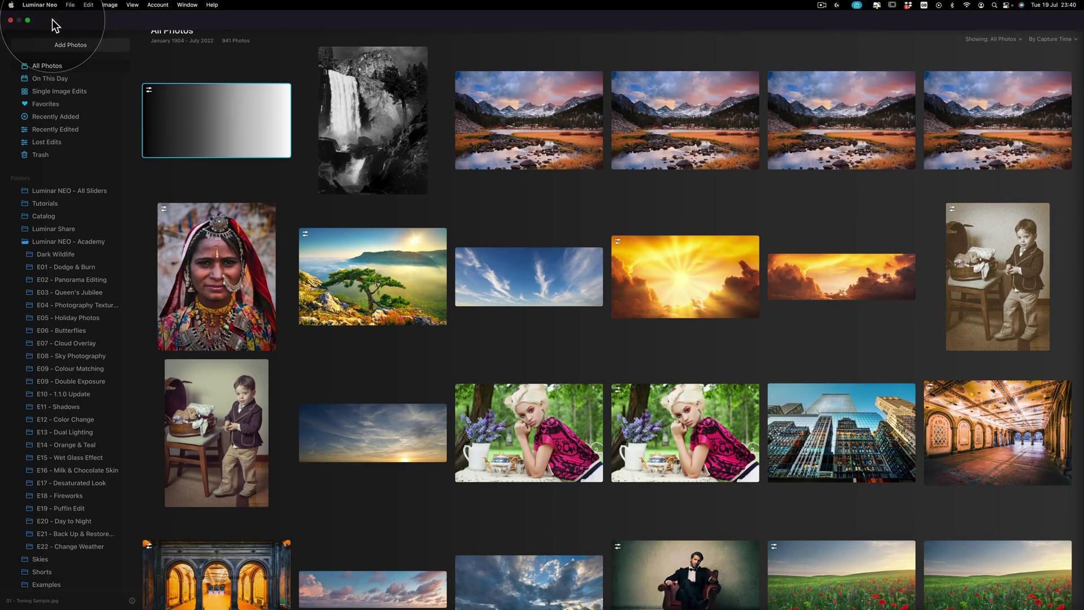
- View the catalog backup in Finder's E21 folder, then return to Luminar Neo full screen
{"action": "left_click", "coordinate": [28, 21]}
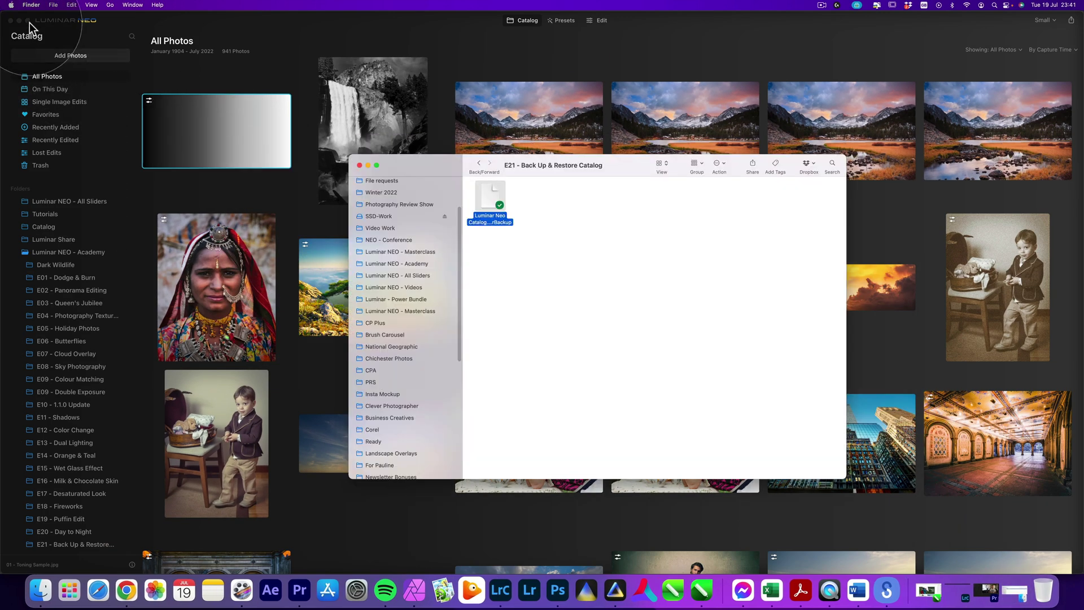
{"action": "left_click", "coordinate": [27, 21]}
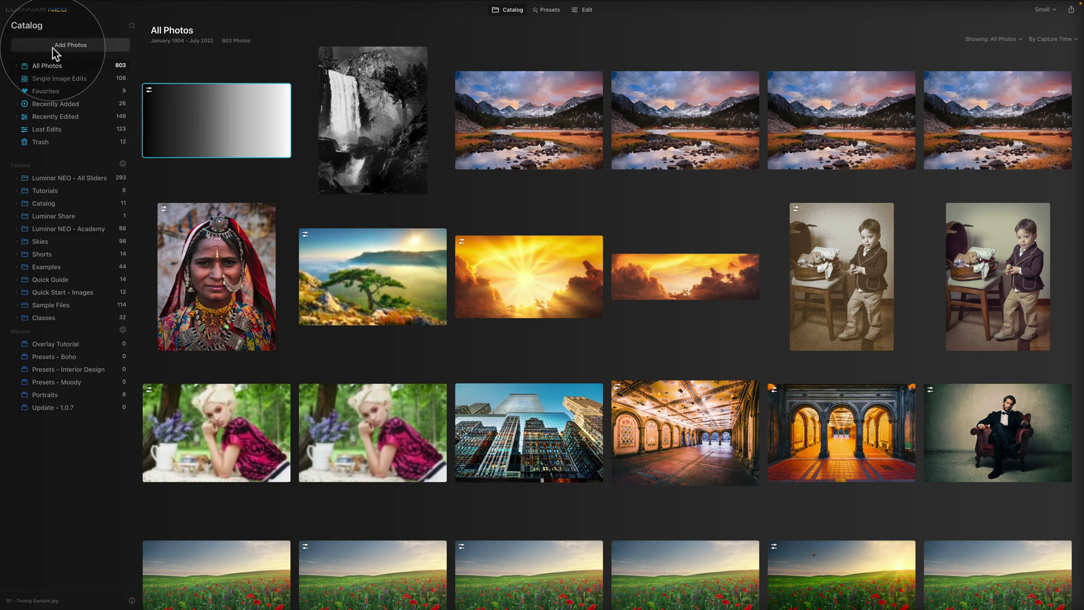
- Browse the File > Catalog menu, close it without choosing anything, then reopen the File menu
{"action": "mouse_move", "coordinate": [85, 3]}
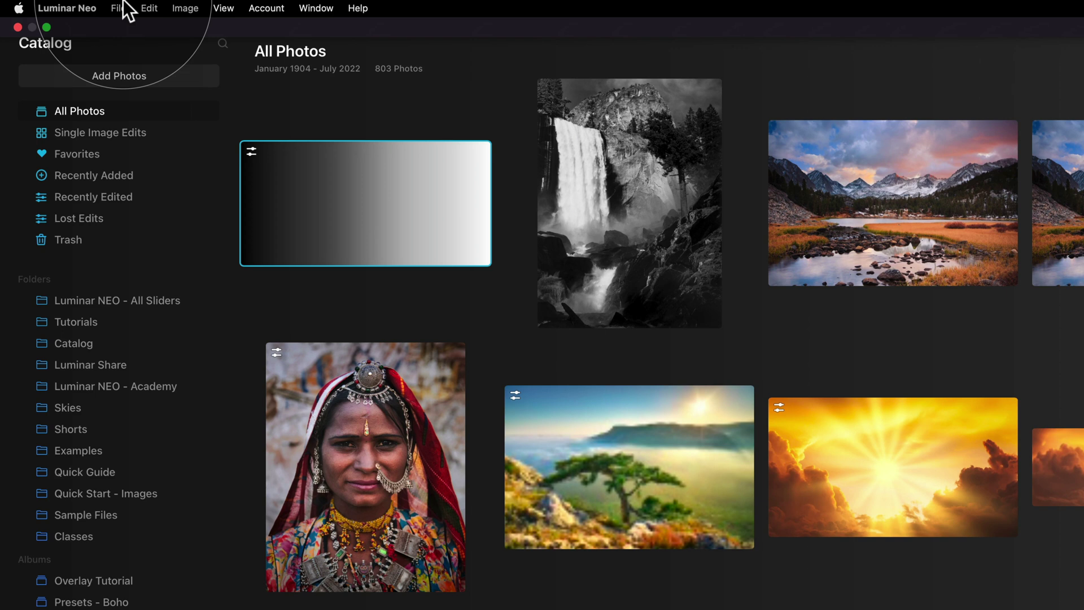
{"action": "left_click", "coordinate": [118, 9]}
{"action": "mouse_move", "coordinate": [128, 24]}
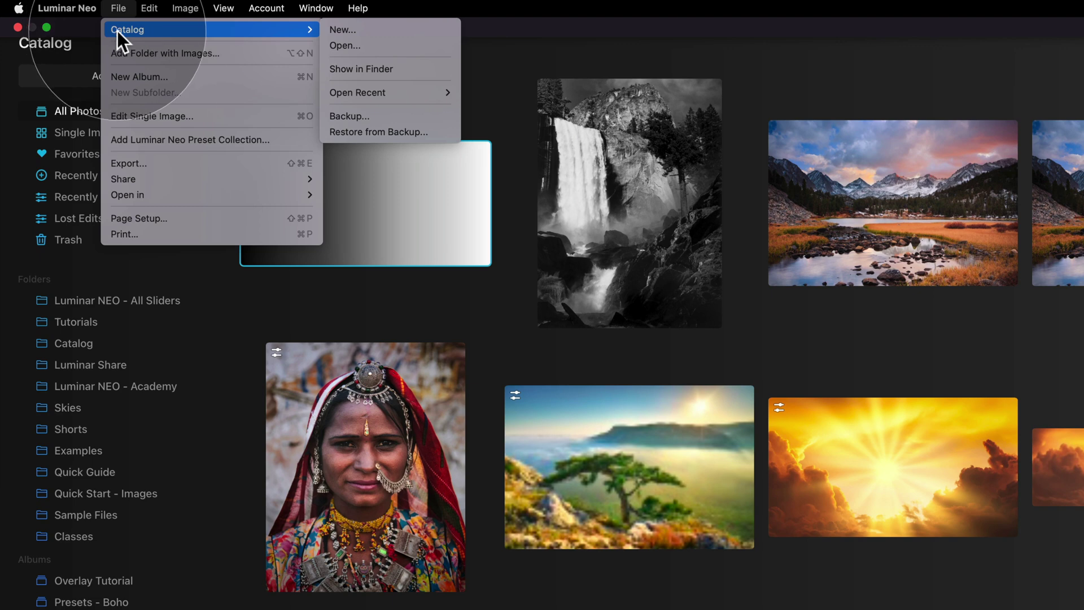
{"action": "left_click", "coordinate": [559, 74]}
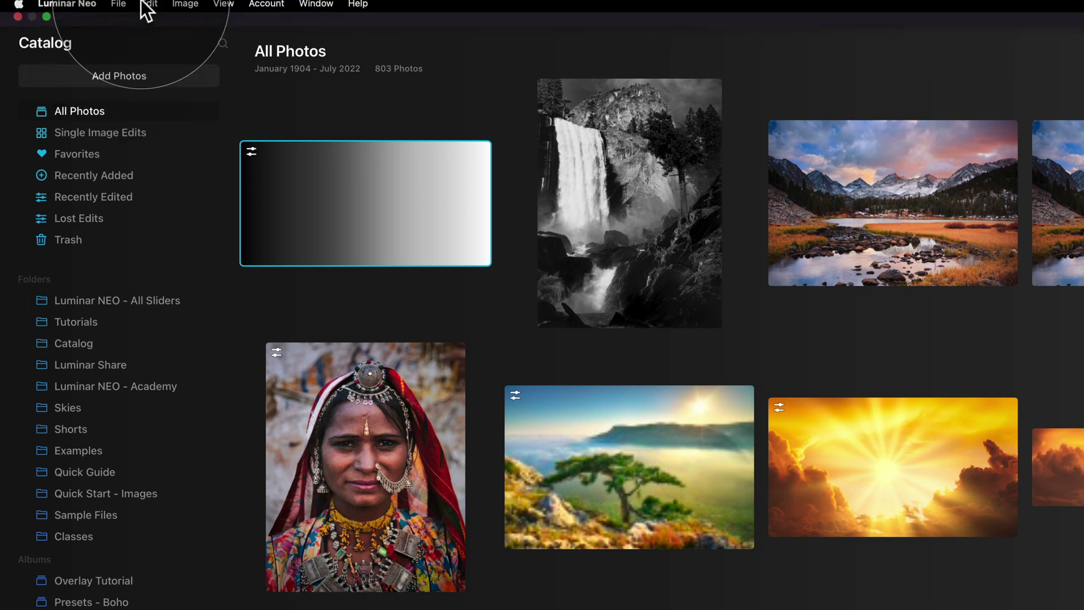
{"action": "left_click", "coordinate": [120, 8]}
- Start a new catalog and browse to Luminar NEO - All Sliders > E39 - Backup & Restore Catalog
{"action": "mouse_move", "coordinate": [121, 28]}
{"action": "left_click", "coordinate": [368, 30]}
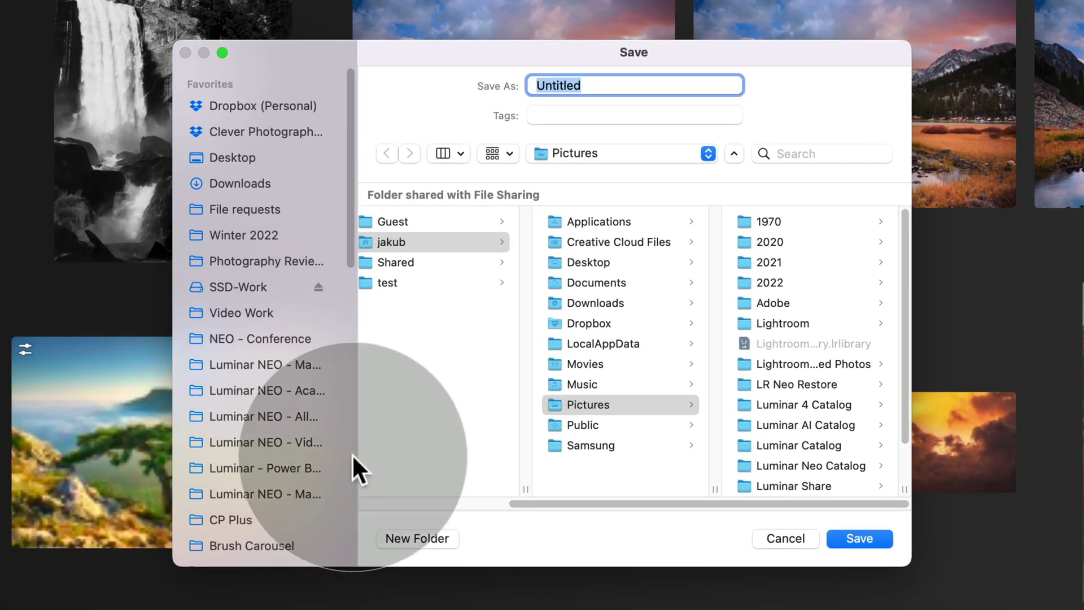
{"action": "left_click", "coordinate": [270, 416]}
{"action": "left_click", "coordinate": [441, 321]}
{"action": "scroll", "coordinate": [648, 441], "scroll_direction": "down", "scroll_amount": 10}
{"action": "left_click", "coordinate": [642, 471]}
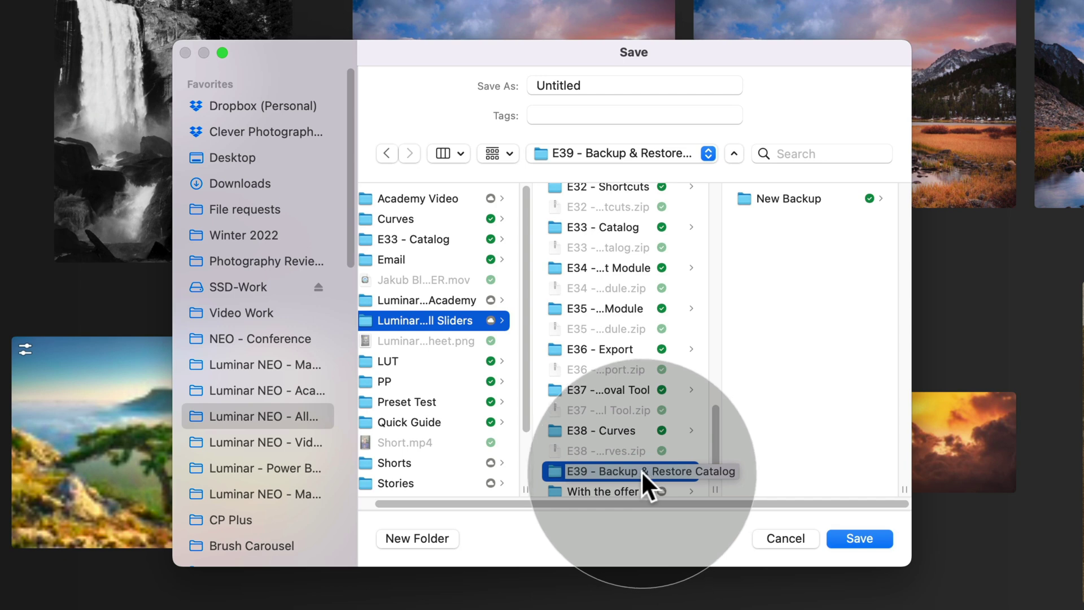
- Create a new folder named 'Professional Catalog' inside the E39 folder
{"action": "left_click", "coordinate": [417, 537]}
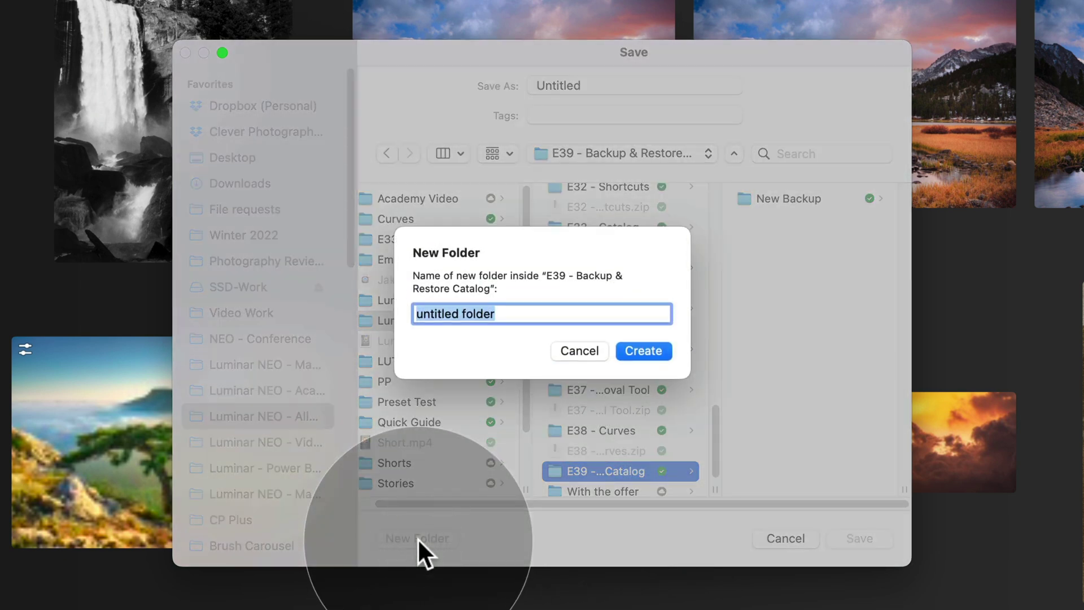
{"action": "key", "text": "BackSpace"}
{"action": "type", "text": "Pro"}
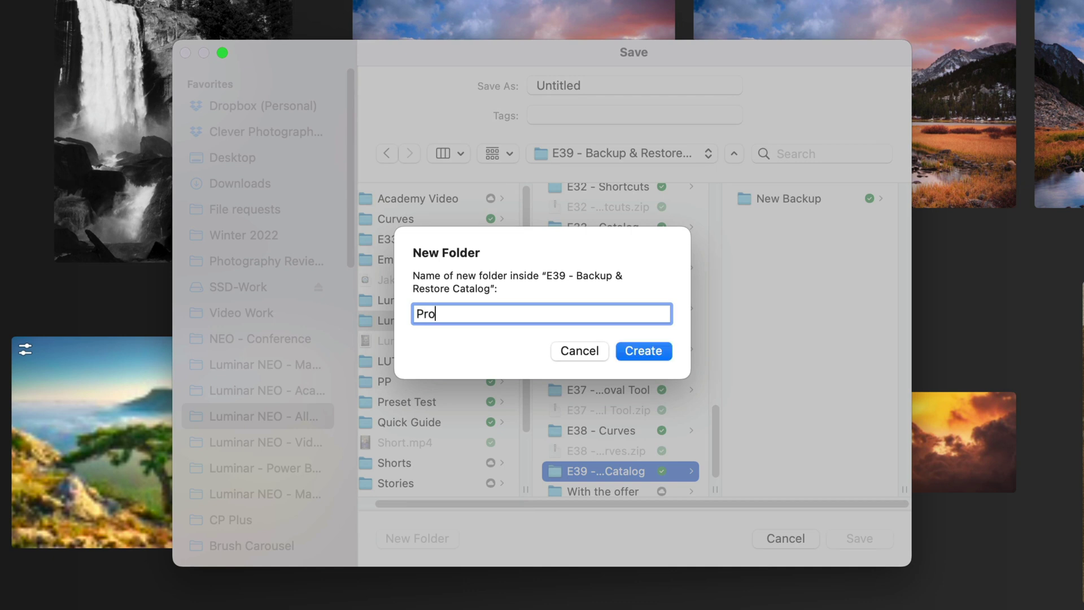
{"action": "type", "text": "fessional Catalog"}
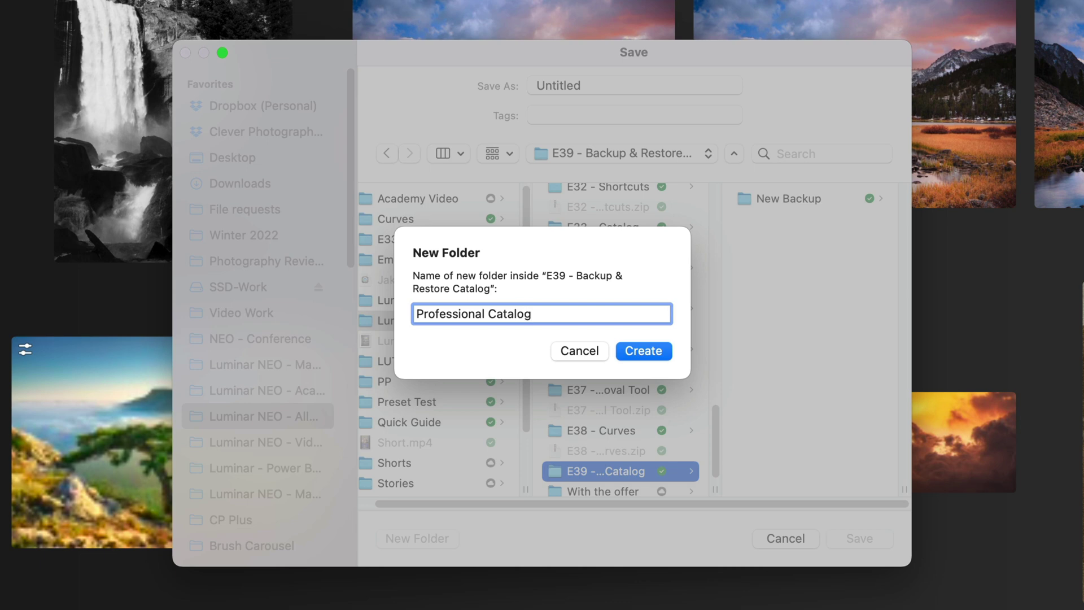
{"action": "left_click", "coordinate": [635, 349]}
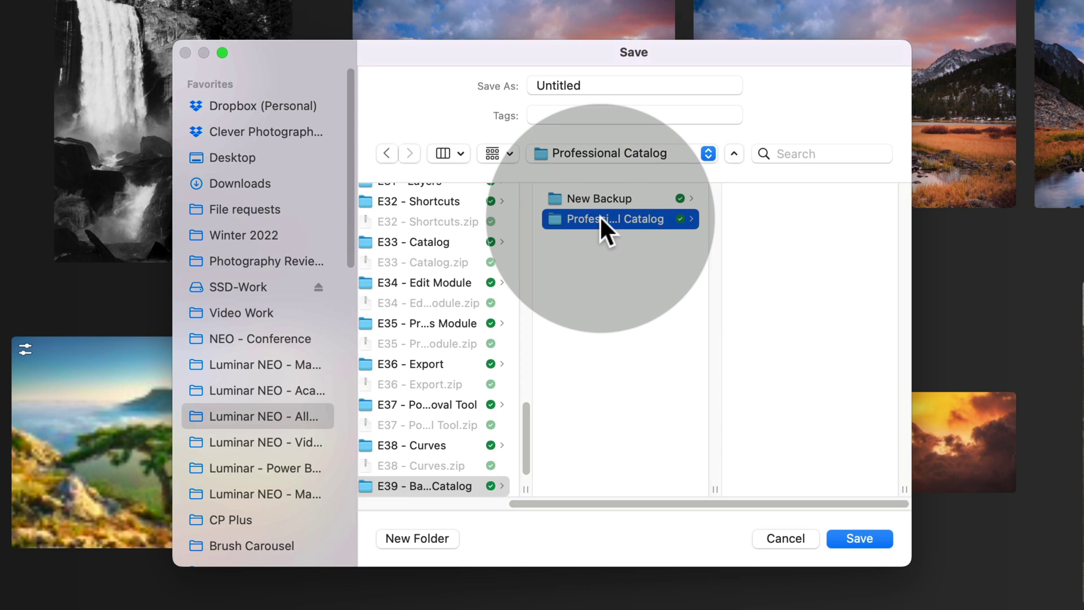
- Name the new catalog file 'Professional Catalog'
{"action": "left_click", "coordinate": [597, 80]}
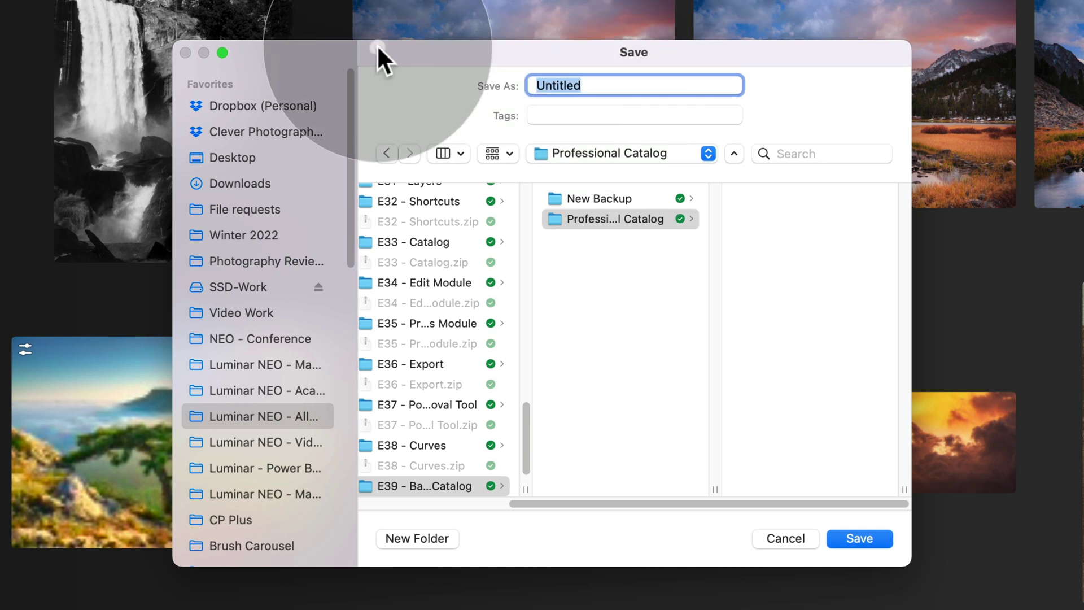
{"action": "type", "text": "Professi"}
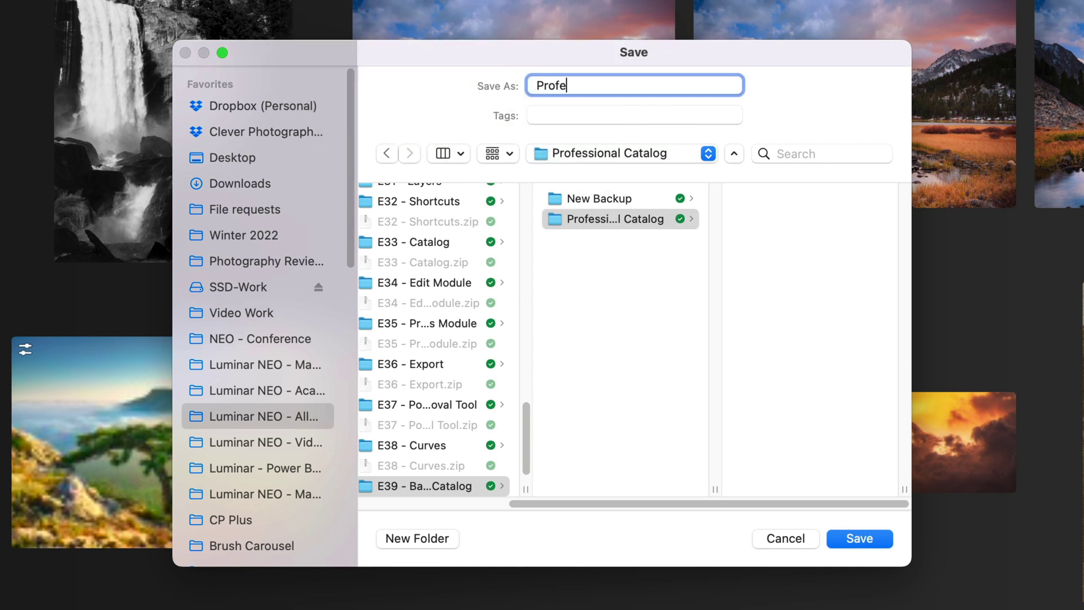
{"action": "type", "text": "onal Cl"}
{"action": "key", "text": "BackSpace"}
{"action": "type", "text": "atalog"}
- Save the catalog so the empty Professional Catalog opens with 0 photos
{"action": "left_click", "coordinate": [860, 539]}
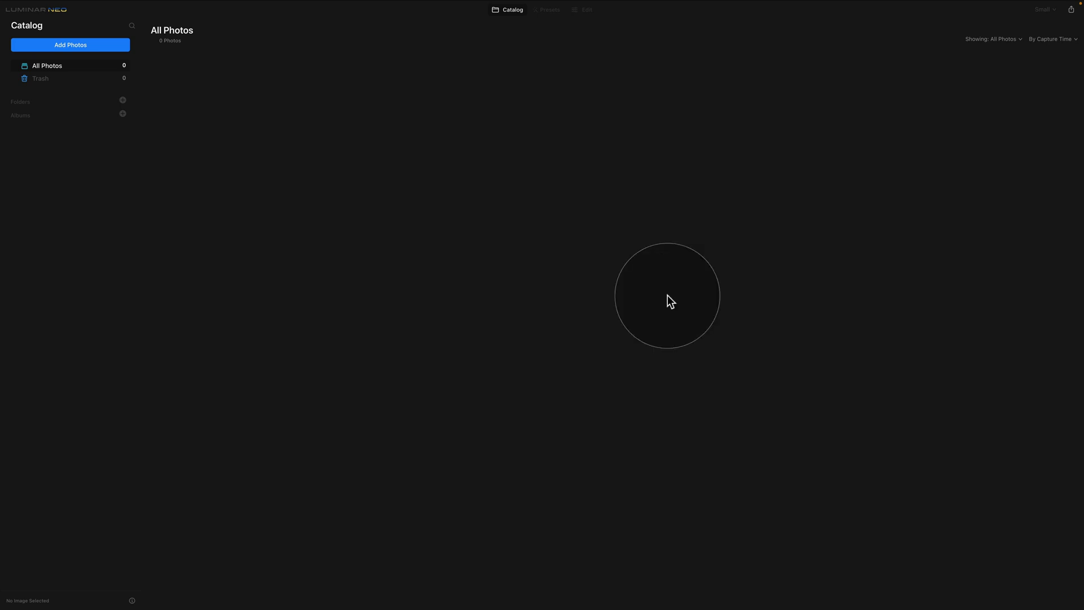
- Open the Luminar Neo Catalog file from the Pictures > Luminar Neo Catalog folder
{"action": "mouse_move", "coordinate": [163, 4]}
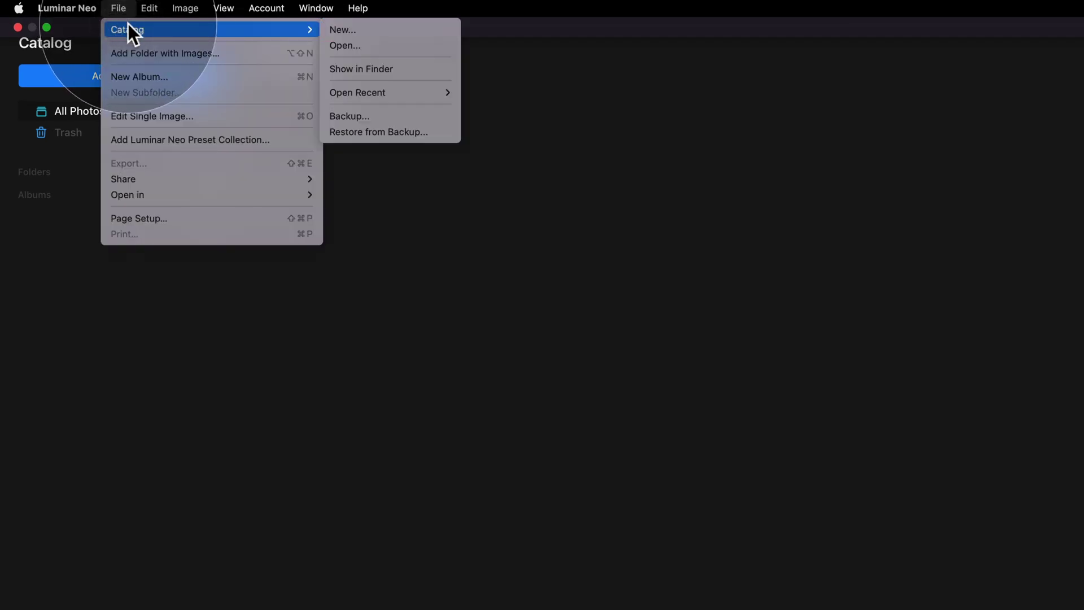
{"action": "mouse_move", "coordinate": [280, 29]}
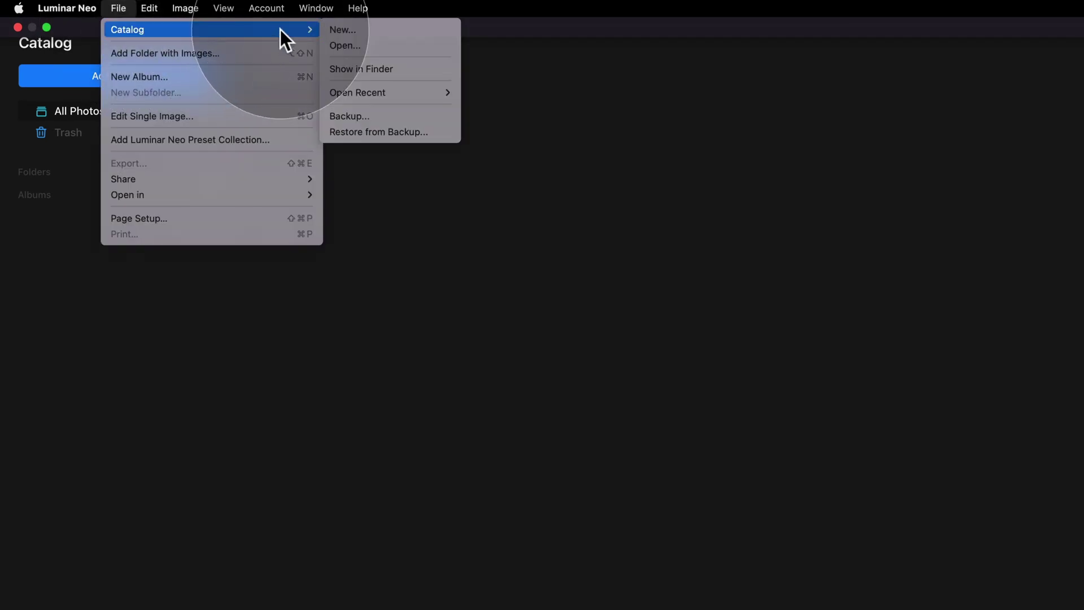
{"action": "left_click", "coordinate": [372, 46]}
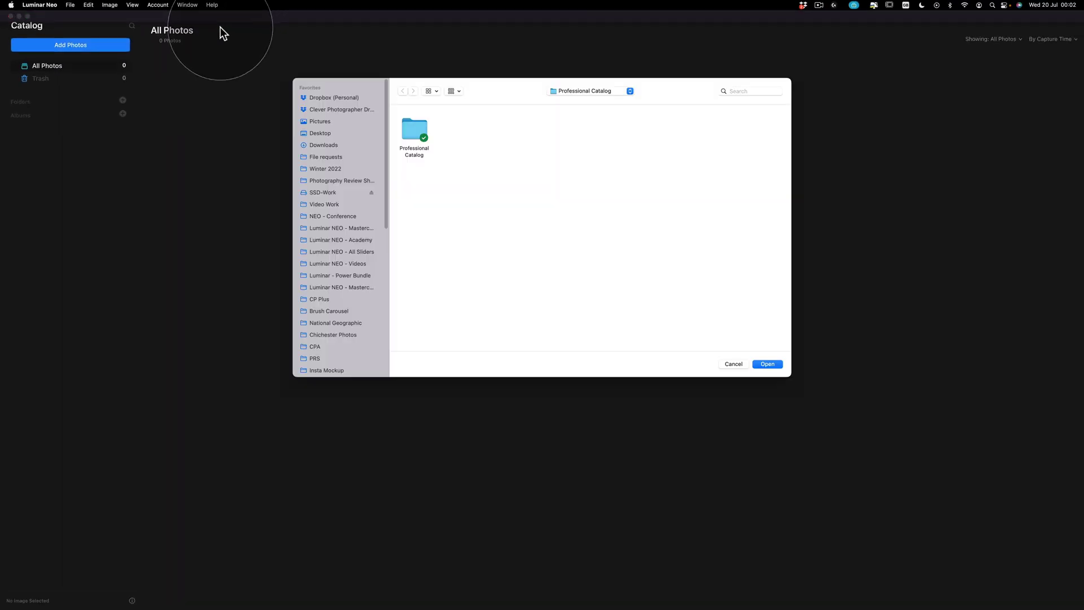
{"action": "left_click", "coordinate": [455, 202]}
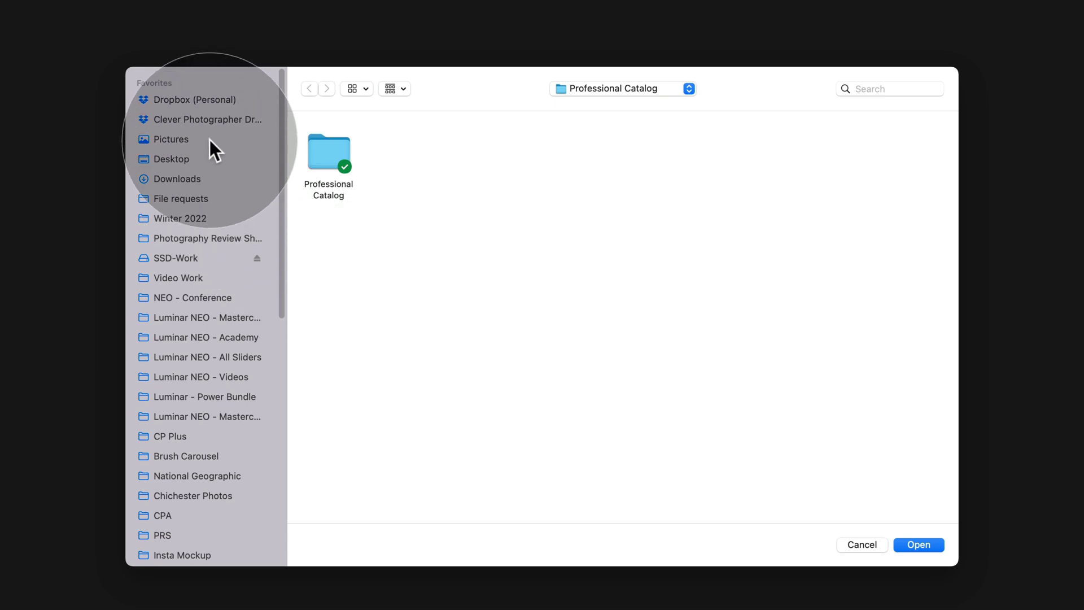
{"action": "left_click", "coordinate": [209, 140]}
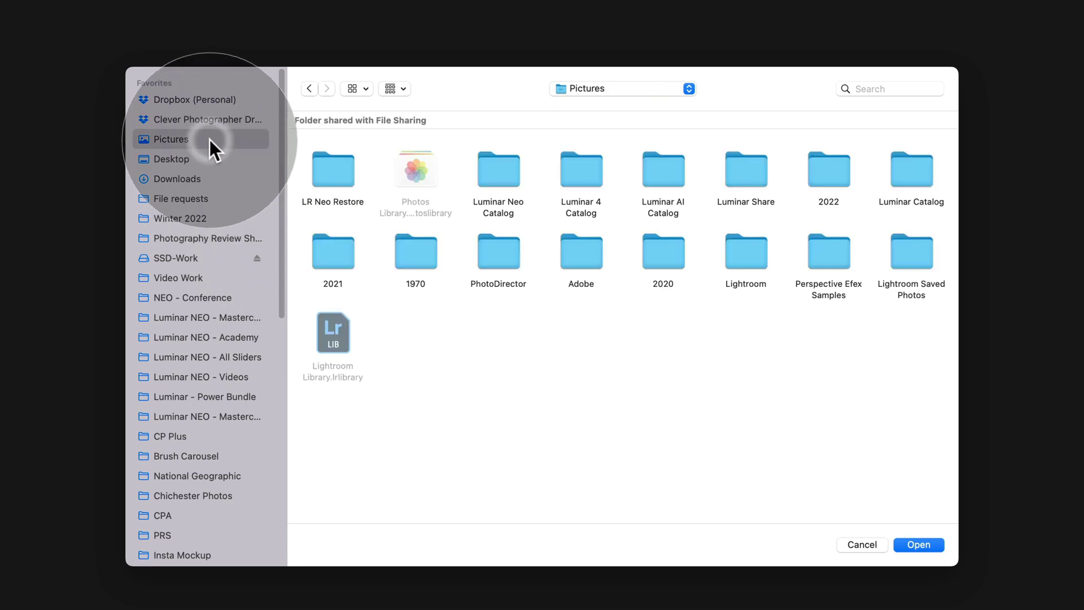
{"action": "double_click", "coordinate": [506, 165]}
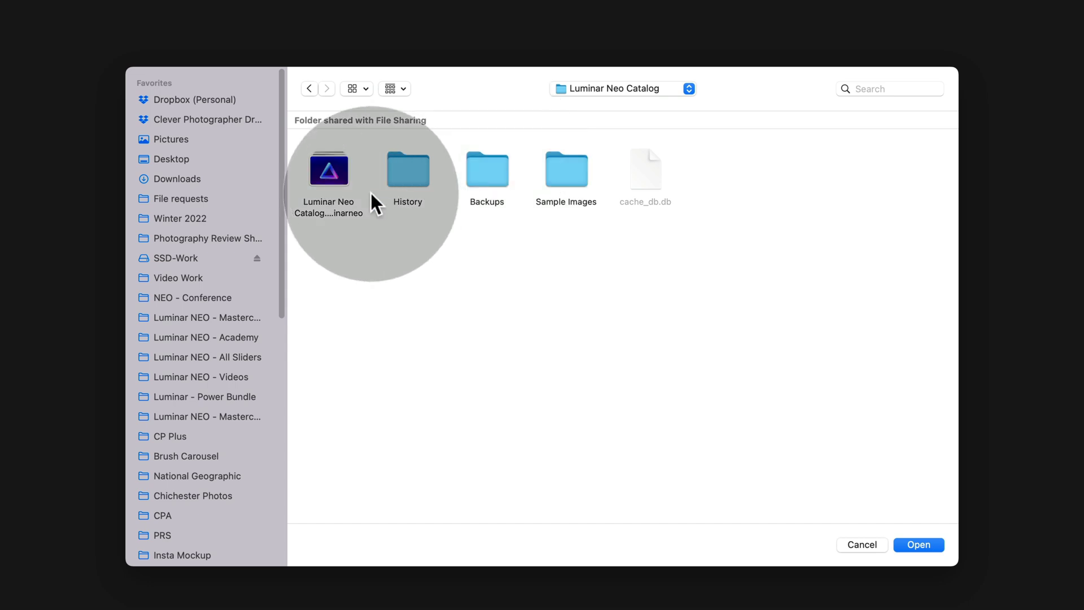
{"action": "left_click", "coordinate": [329, 175]}
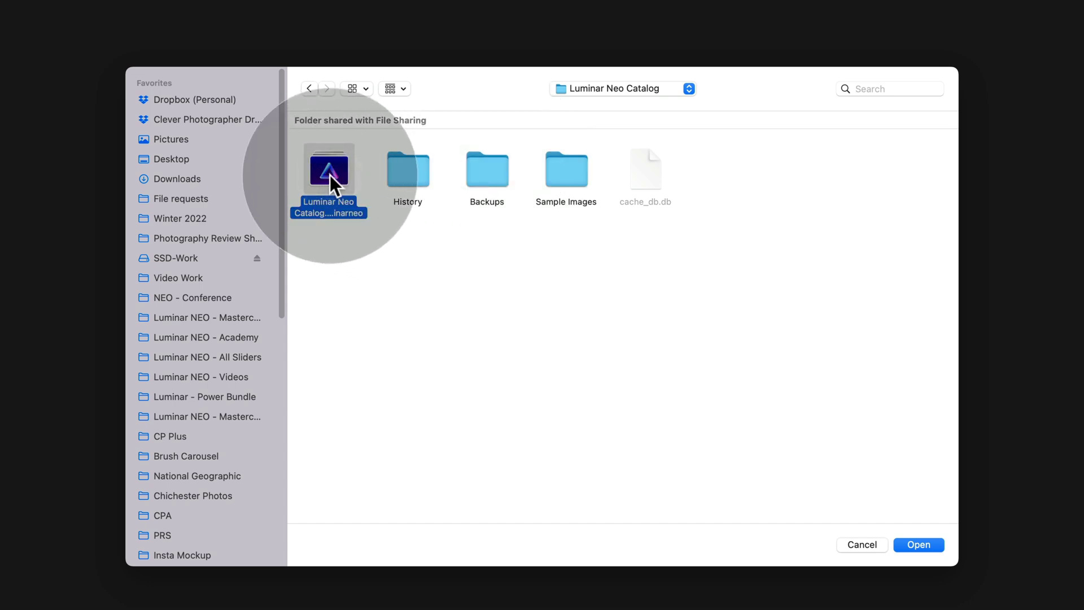
{"action": "left_click", "coordinate": [928, 543]}
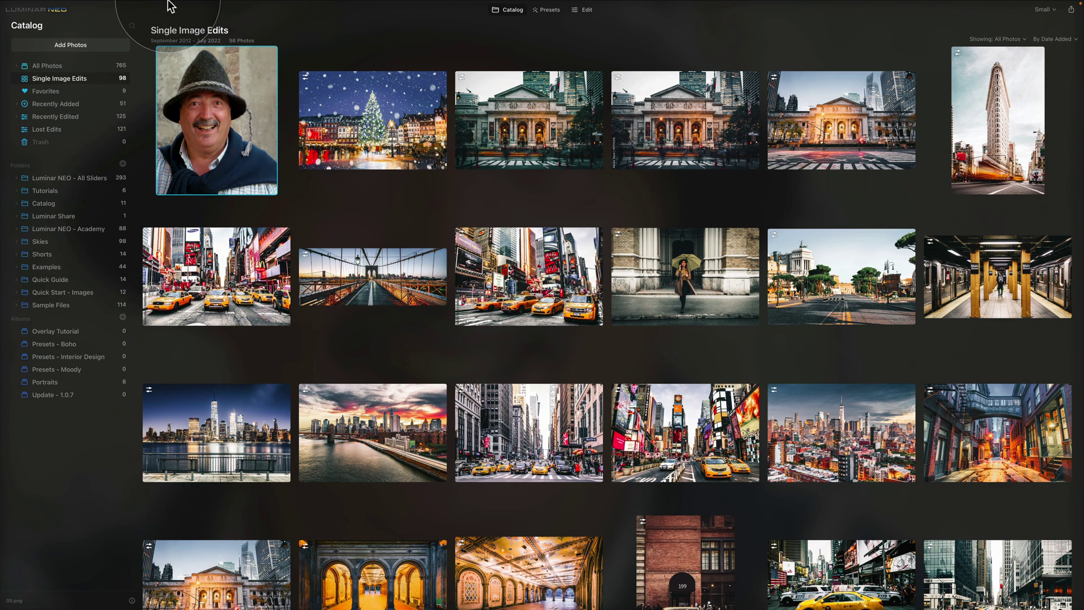
- Show the recent catalogs list under File > Catalog > Open Recent
{"action": "mouse_move", "coordinate": [158, 4]}
{"action": "left_click", "coordinate": [71, 5]}
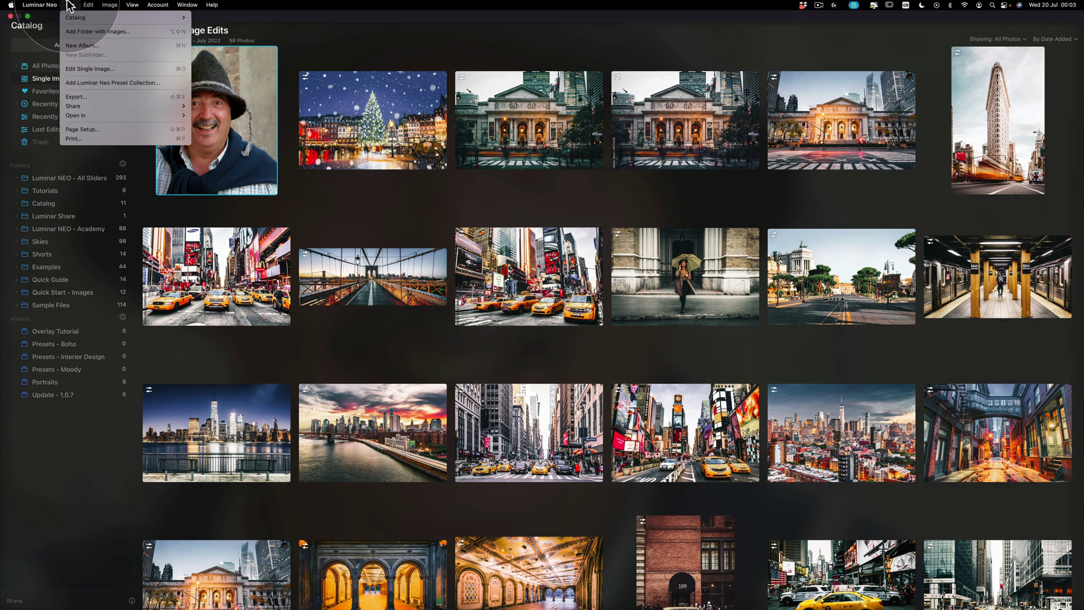
{"action": "mouse_move", "coordinate": [79, 17]}
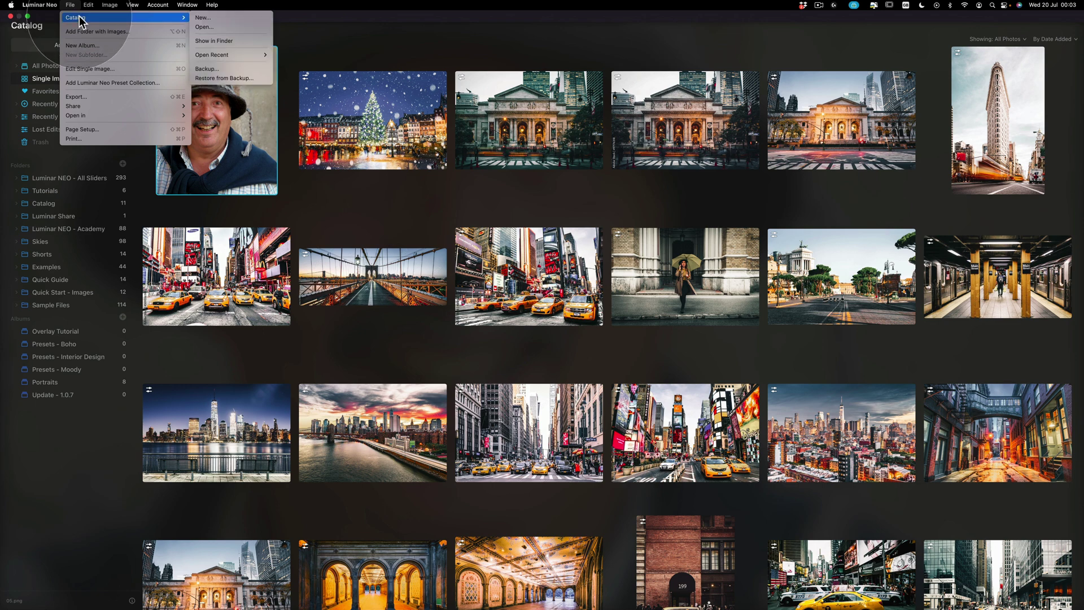
{"action": "mouse_move", "coordinate": [236, 55]}
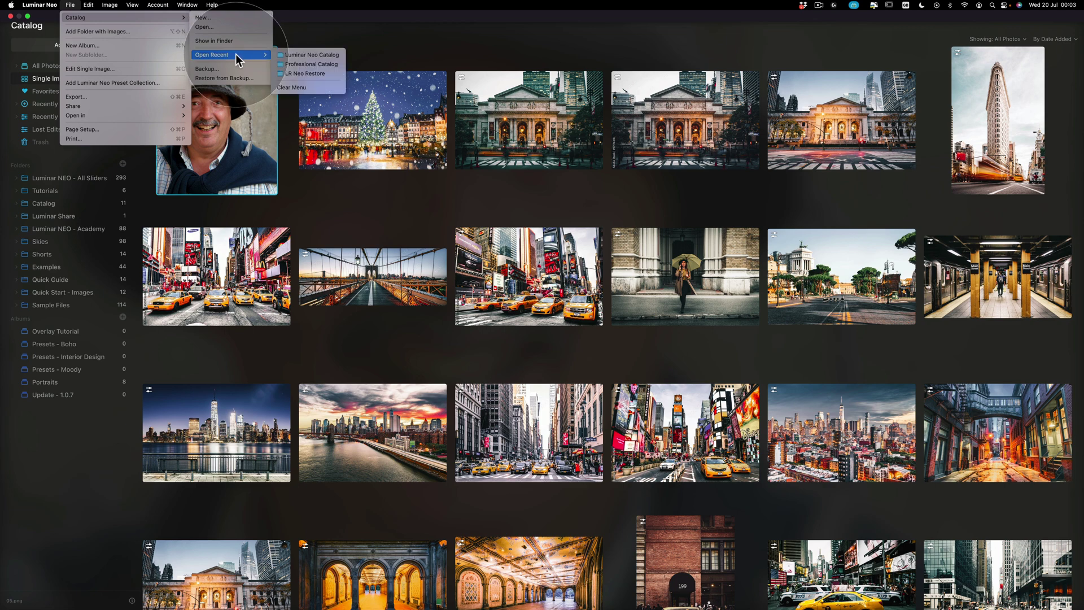
- Switch to Professional Catalog from the recent list, then reopen the File > Catalog menu
{"action": "left_click", "coordinate": [333, 67]}
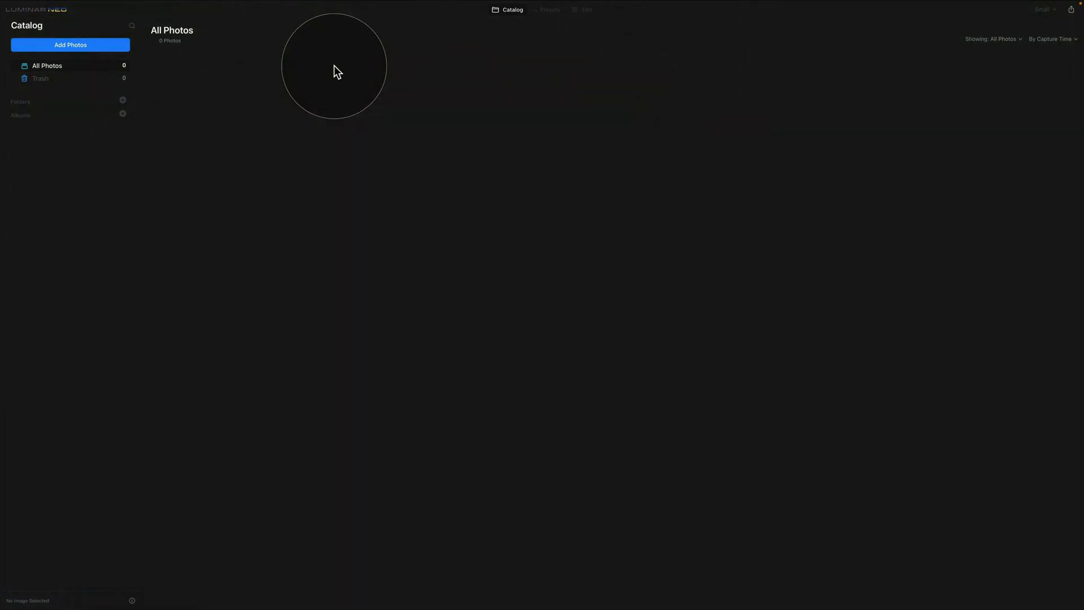
{"action": "mouse_move", "coordinate": [116, 3]}
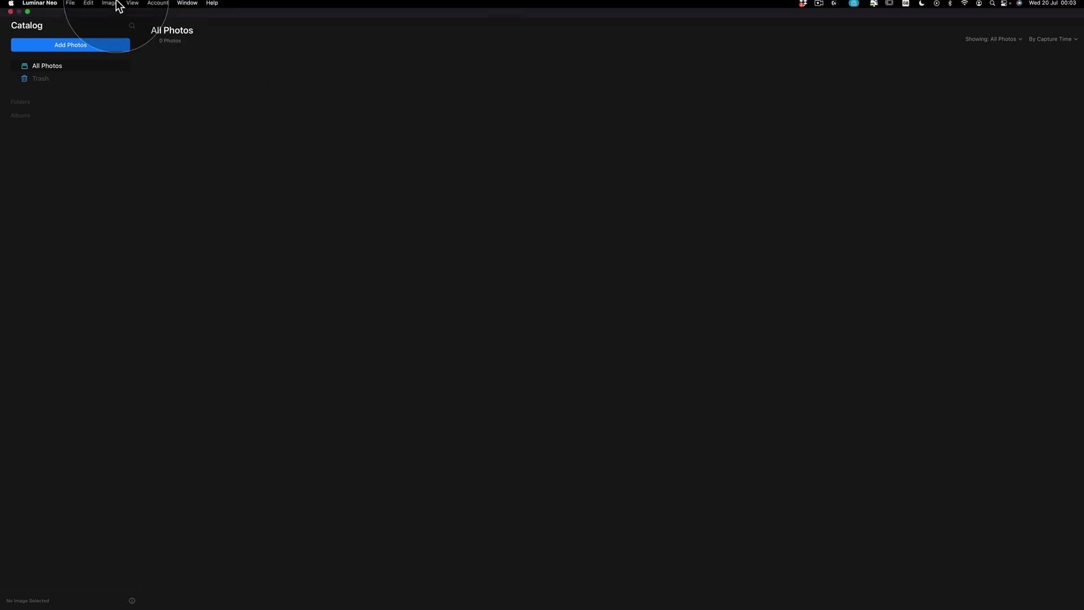
{"action": "left_click", "coordinate": [68, 5]}
{"action": "mouse_move", "coordinate": [79, 18]}
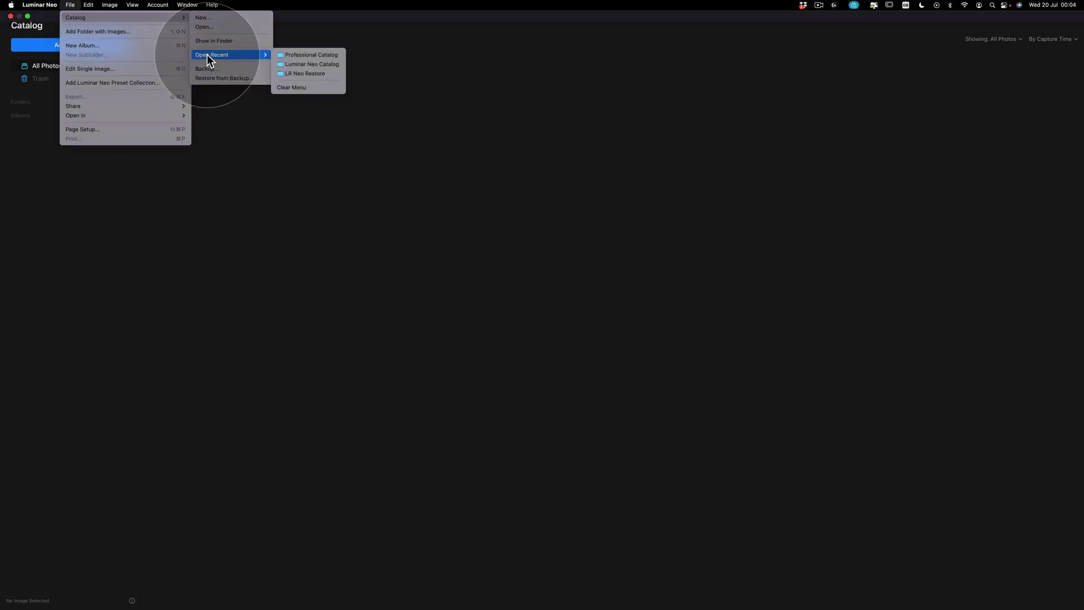
- Load the LR Neo Restore catalog from Open Recent, showing its 803 photos
{"action": "left_click", "coordinate": [313, 73]}
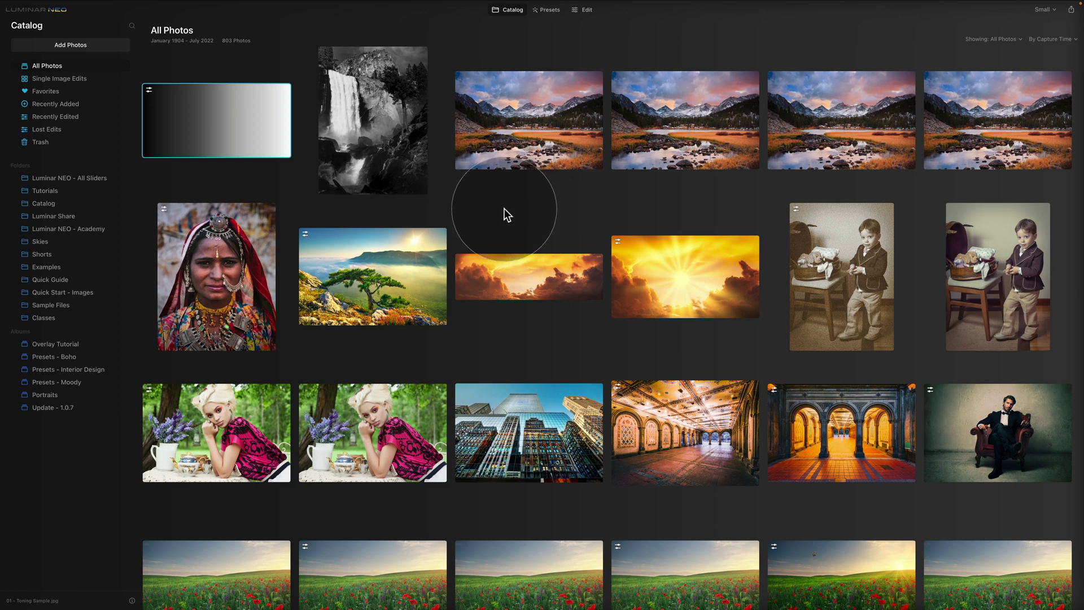
{"action": "mouse_move", "coordinate": [66, 3]}
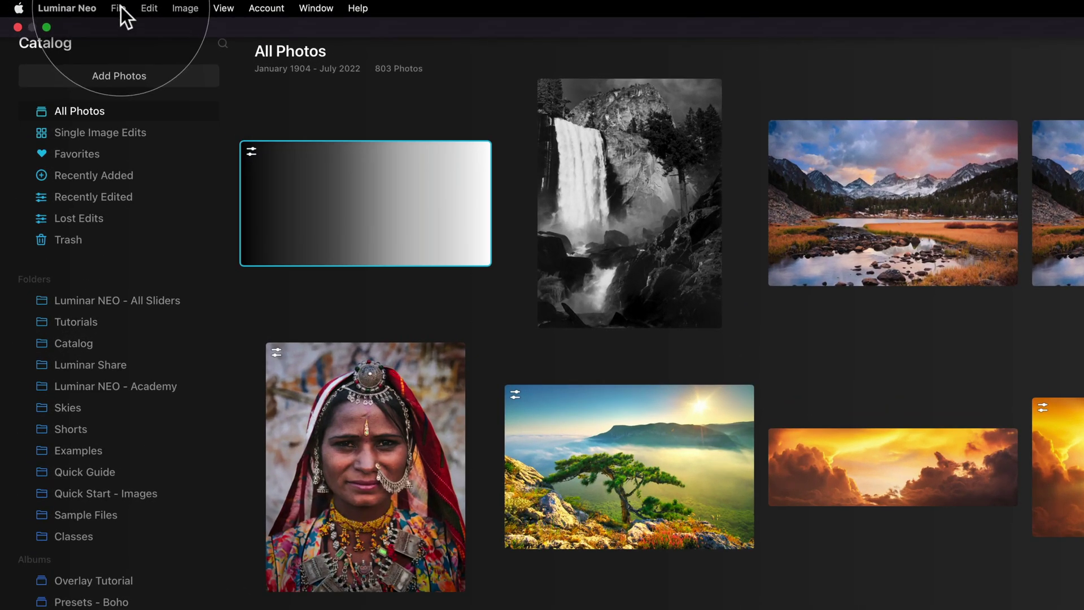
- Show the LR Neo Restore catalog's folder in Finder via File > Catalog > Show in Finder
{"action": "left_click", "coordinate": [120, 6]}
{"action": "mouse_move", "coordinate": [138, 30]}
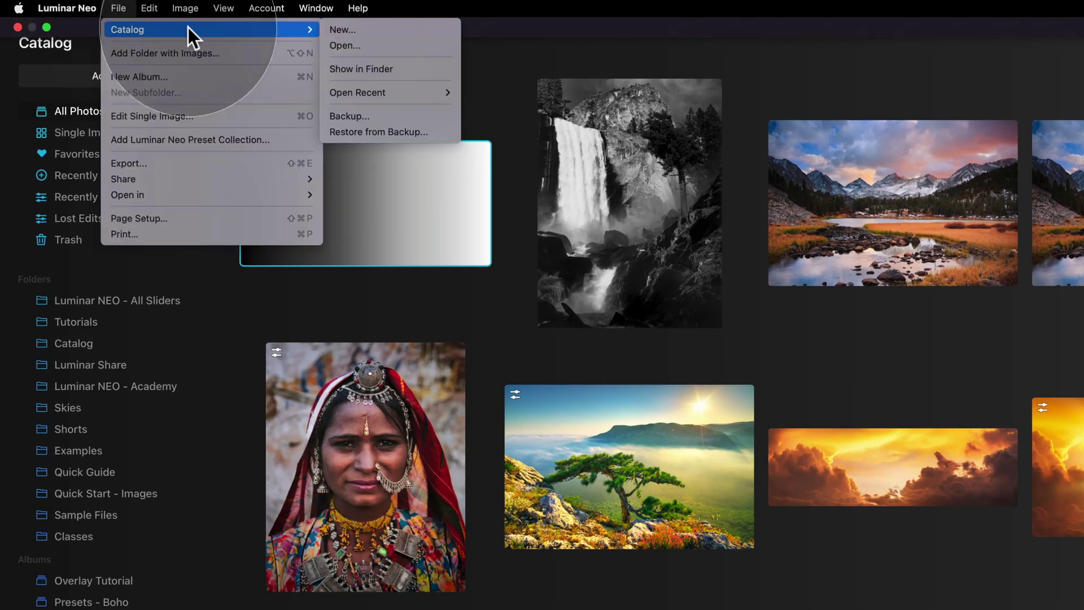
{"action": "left_click", "coordinate": [403, 72]}
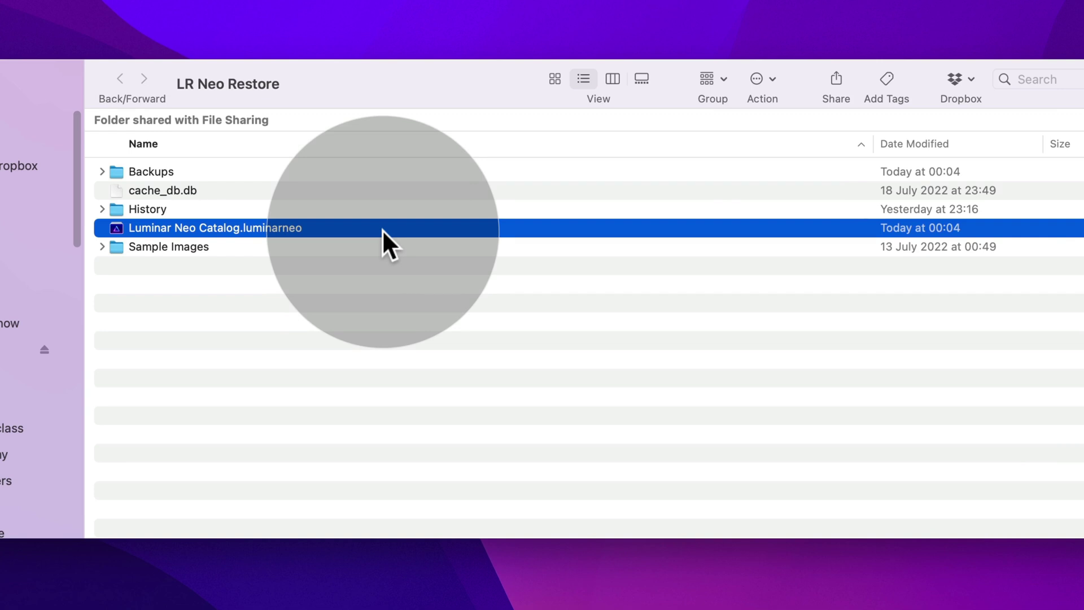
- Select all the catalog files and browse to the E39 - Backup & Restore Catalog folder
{"action": "key", "text": "super+a"}
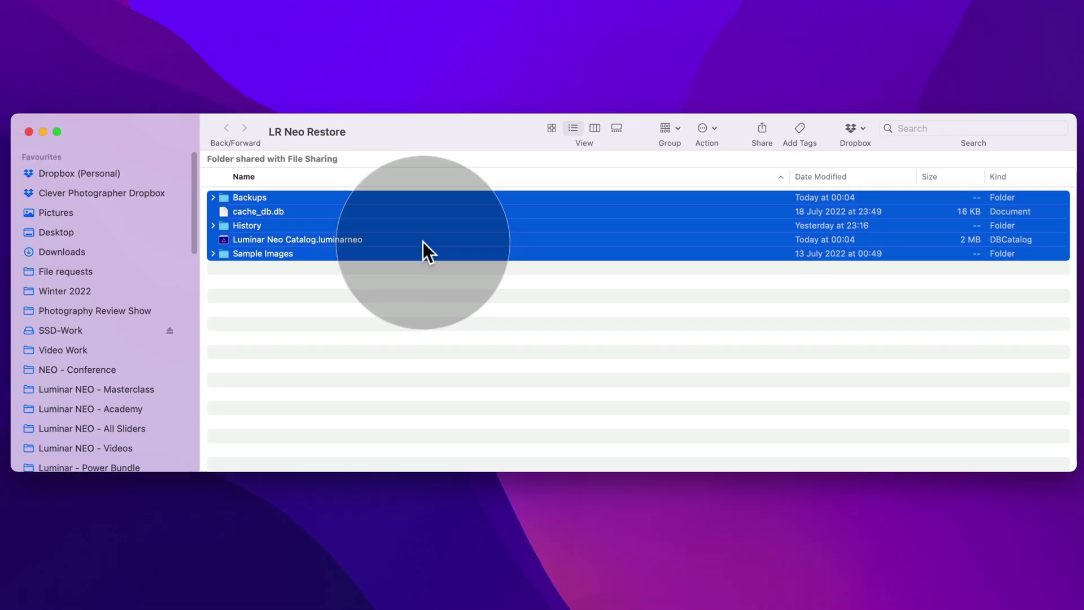
{"action": "left_click", "coordinate": [139, 429]}
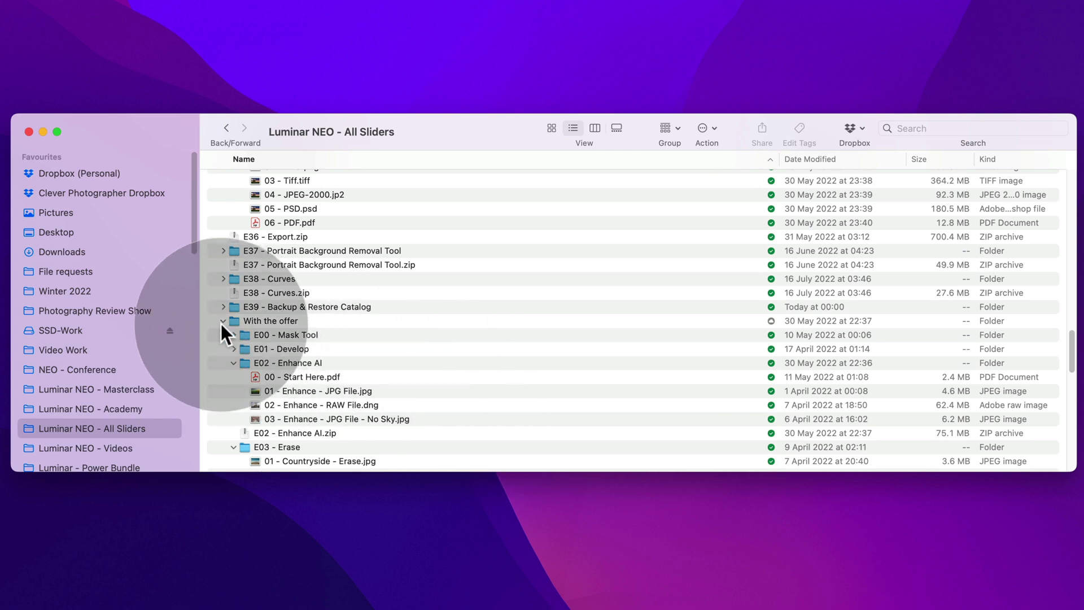
{"action": "left_click", "coordinate": [223, 321]}
{"action": "left_click", "coordinate": [551, 127]}
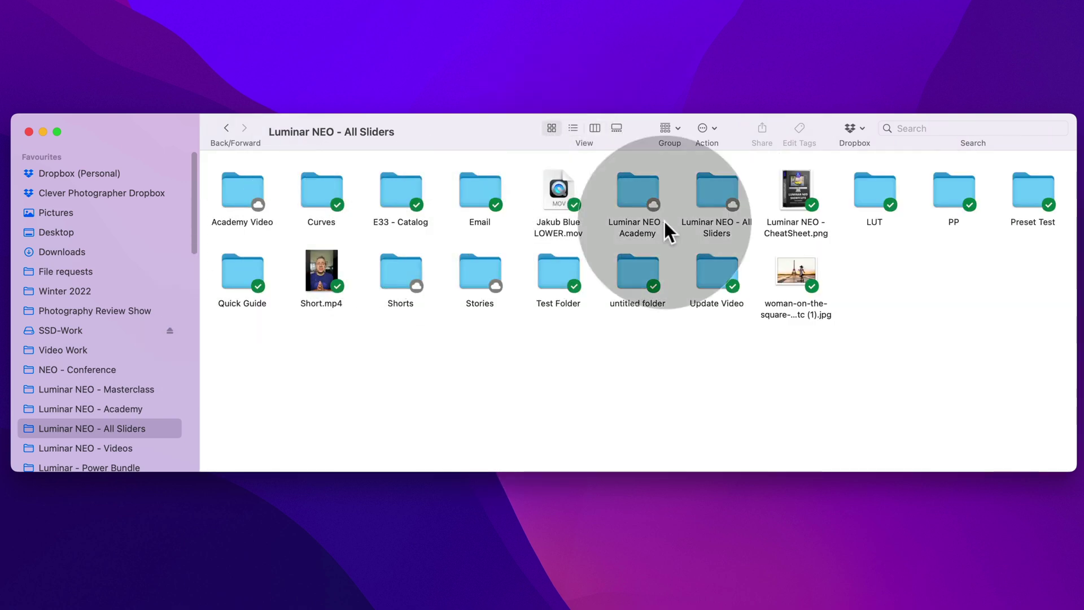
{"action": "double_click", "coordinate": [717, 186]}
{"action": "scroll", "coordinate": [678, 237], "scroll_direction": "down", "scroll_amount": 5}
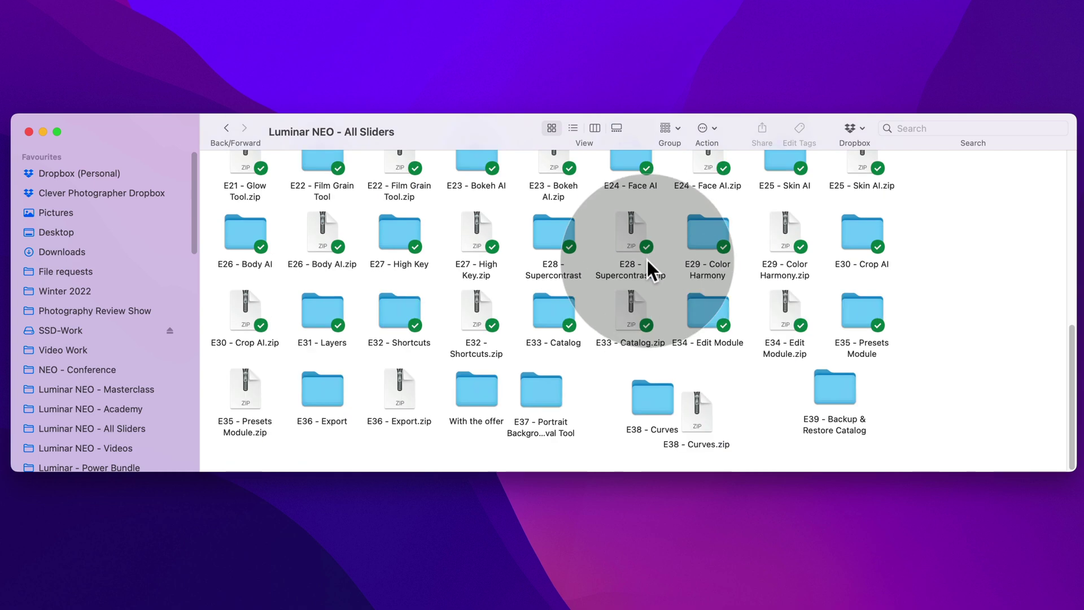
{"action": "double_click", "coordinate": [827, 386]}
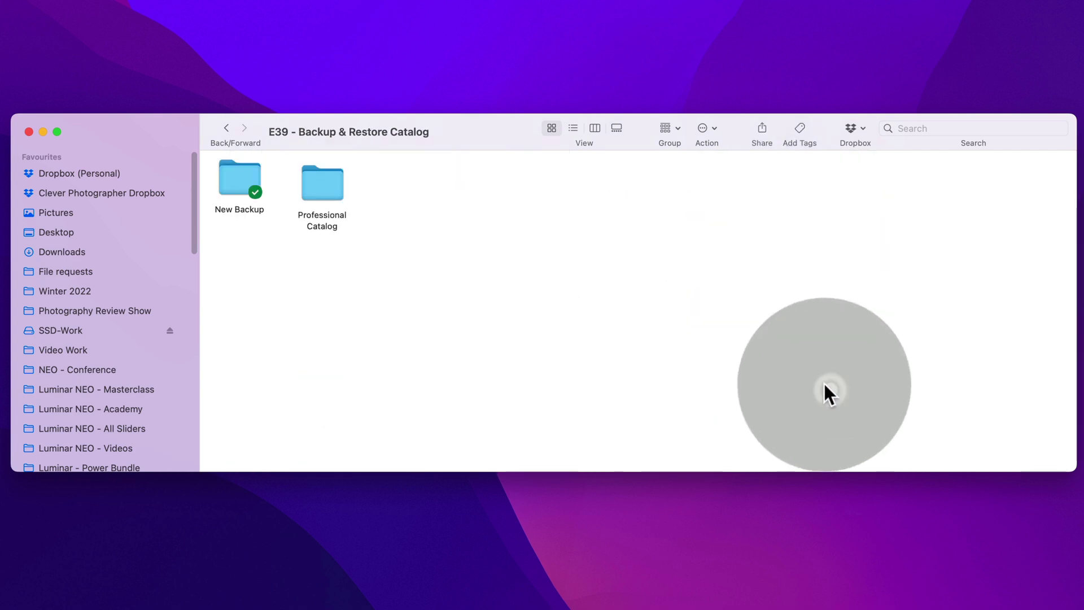
- Create a 'Catalog Backup - 20 07 2022' folder, paste the catalog files into it, and close Finder
{"action": "right_click", "coordinate": [396, 198]}
{"action": "left_click", "coordinate": [436, 198]}
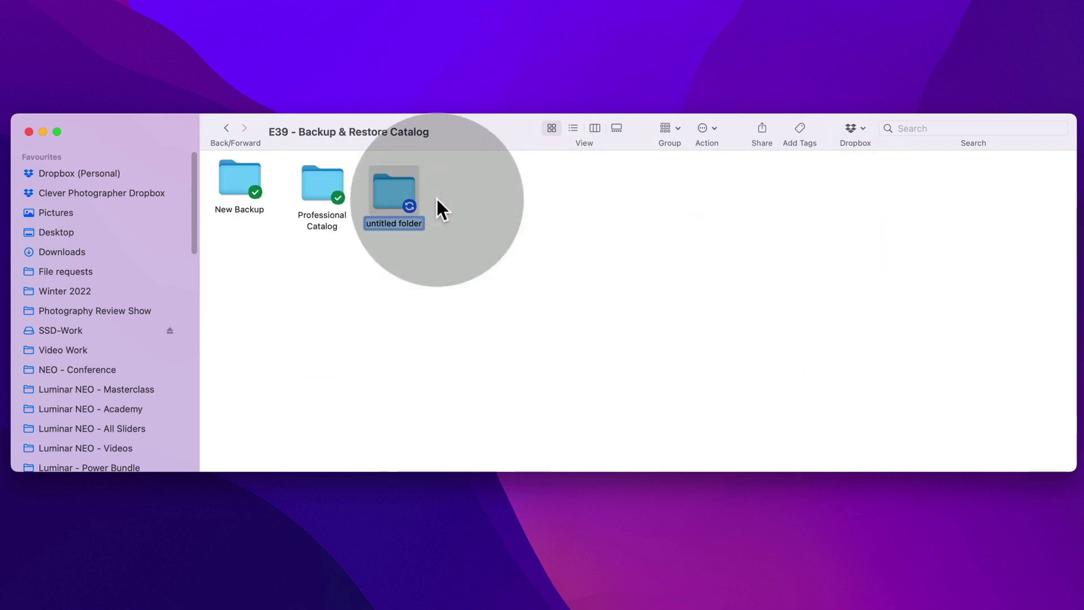
{"action": "type", "text": "Catalog Backup - 20 07 2022"}
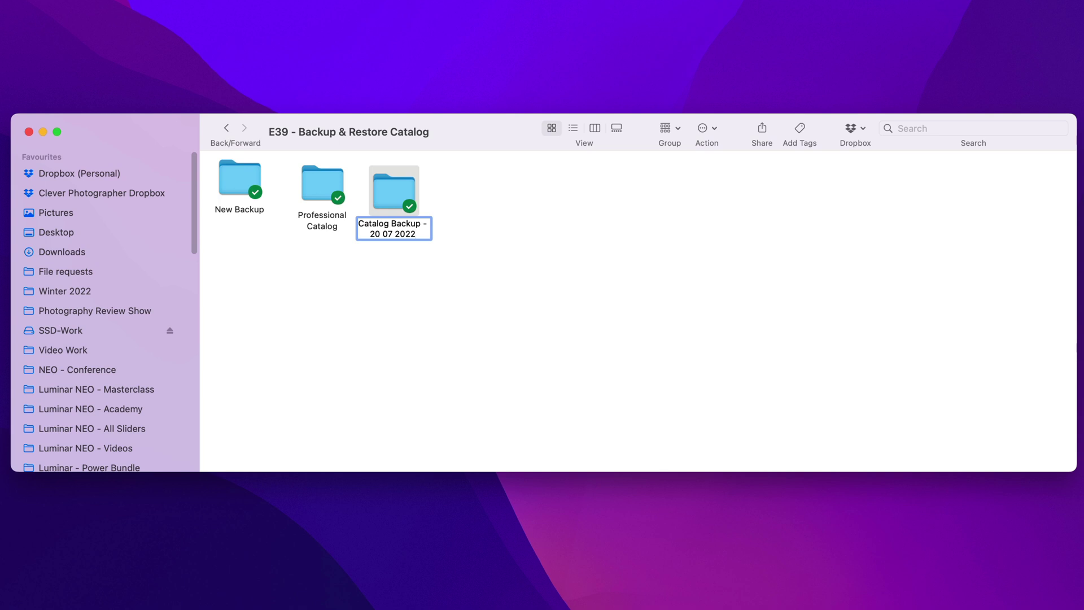
{"action": "key", "text": "Return"}
{"action": "double_click", "coordinate": [387, 186]}
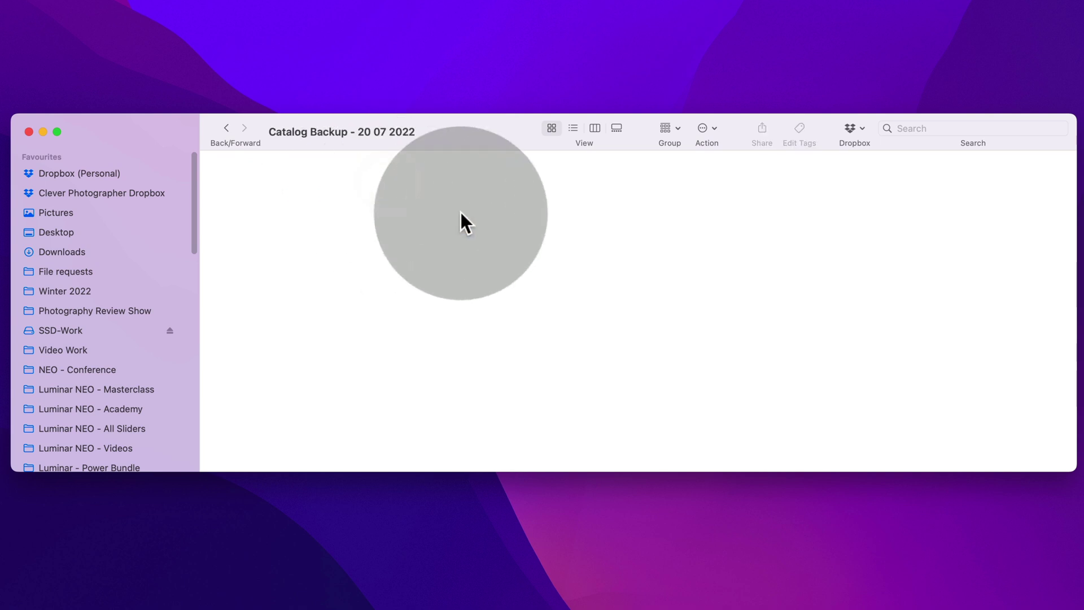
{"action": "key", "text": "super+v"}
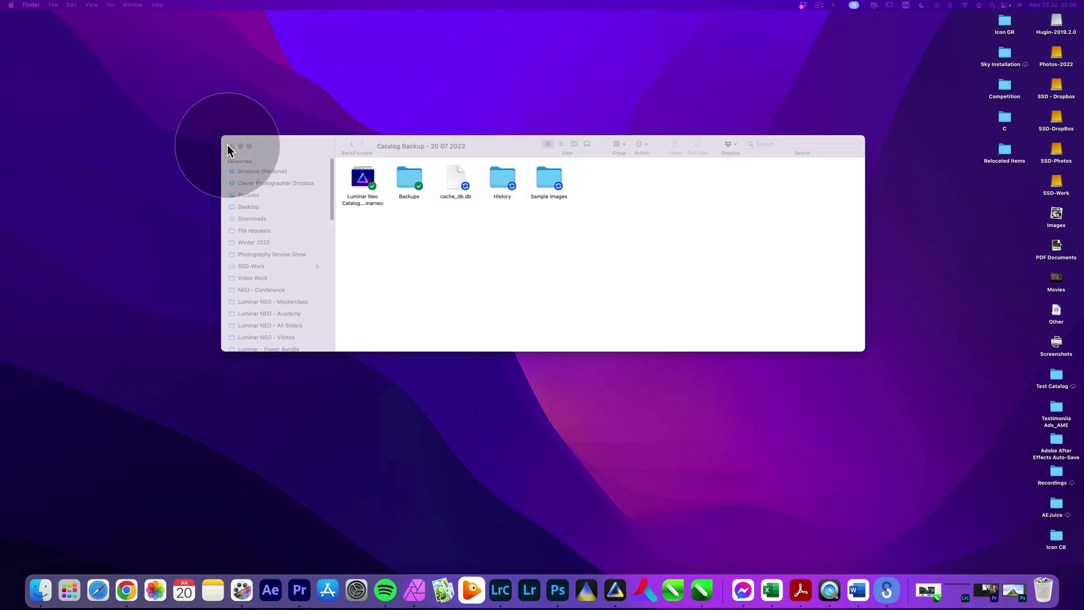
{"action": "left_click", "coordinate": [230, 145]}
- Back in Luminar Neo, open the Luminar Neo Catalog file from E39's Catalog Backup - 20 07 2022 folder
{"action": "left_click", "coordinate": [616, 590]}
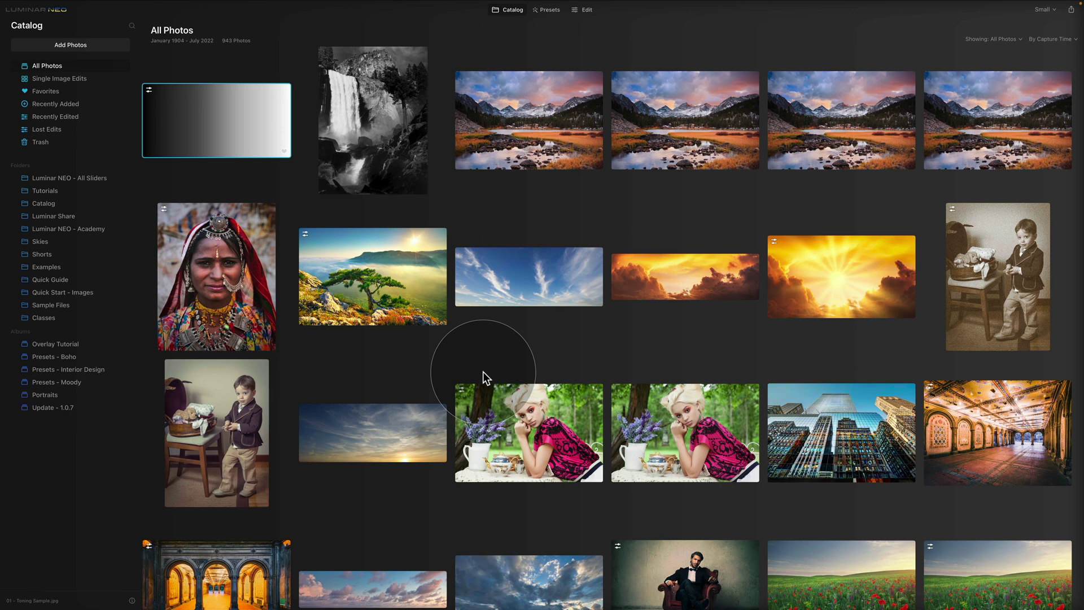
{"action": "mouse_move", "coordinate": [76, 5]}
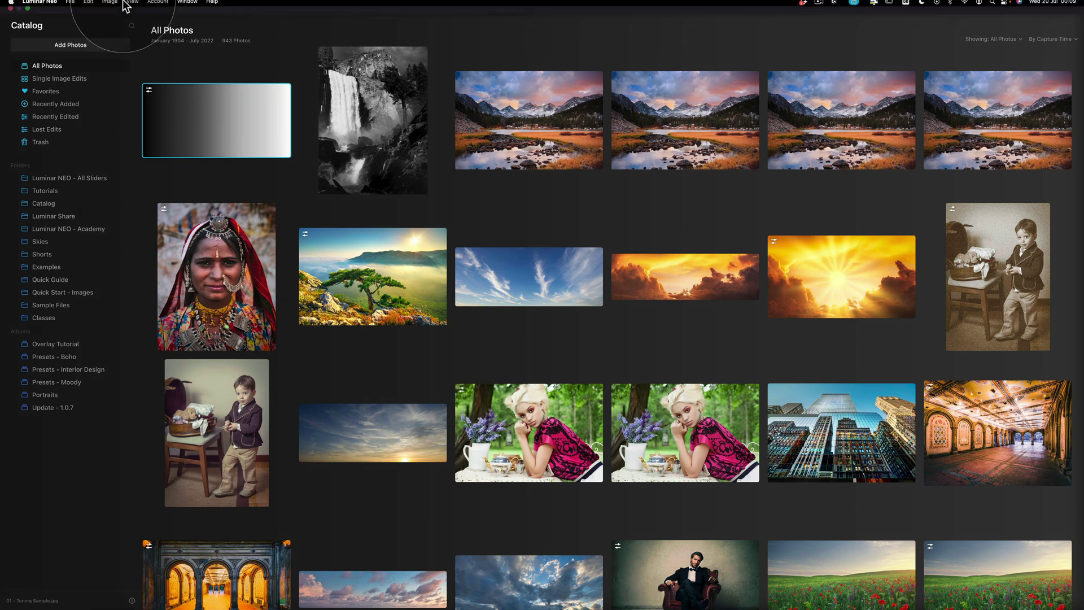
{"action": "left_click", "coordinate": [71, 5]}
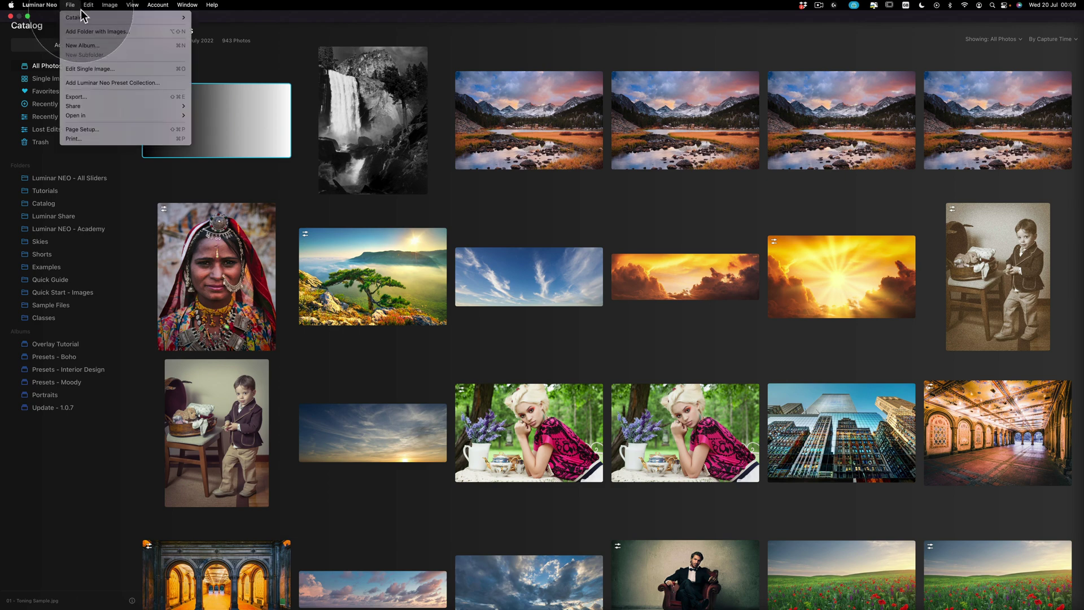
{"action": "mouse_move", "coordinate": [76, 22]}
{"action": "left_click", "coordinate": [238, 26]}
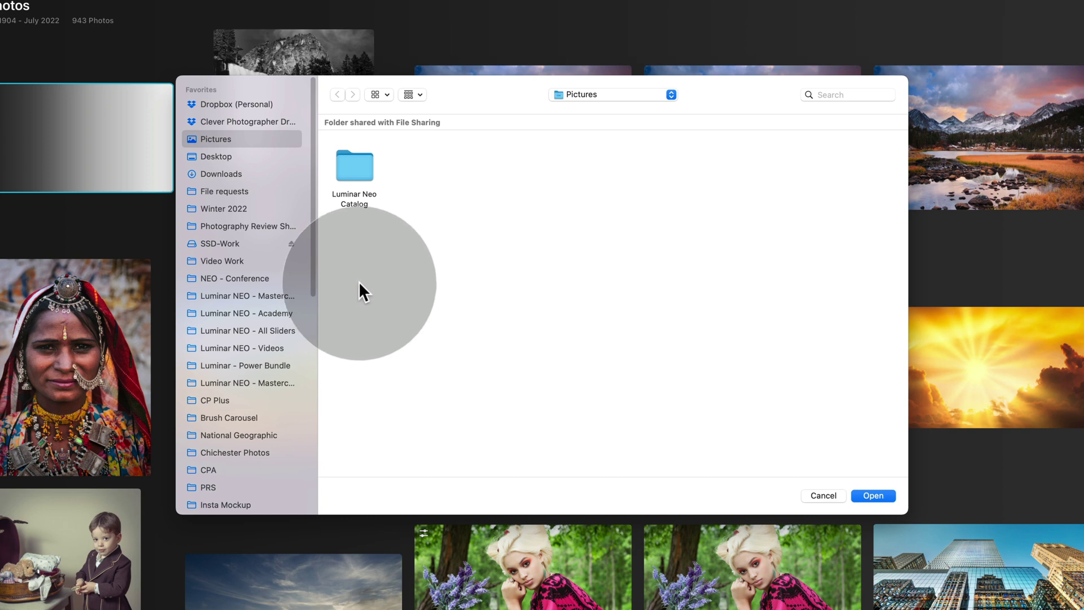
{"action": "left_click", "coordinate": [281, 331]}
{"action": "double_click", "coordinate": [500, 148]}
{"action": "double_click", "coordinate": [381, 151]}
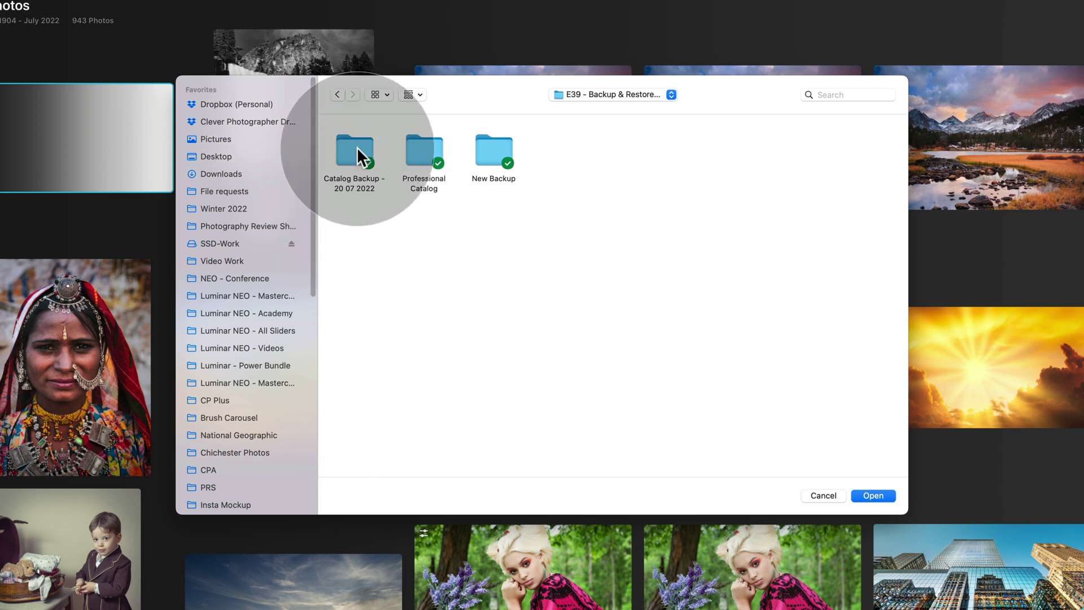
{"action": "double_click", "coordinate": [356, 145]}
{"action": "left_click", "coordinate": [357, 146]}
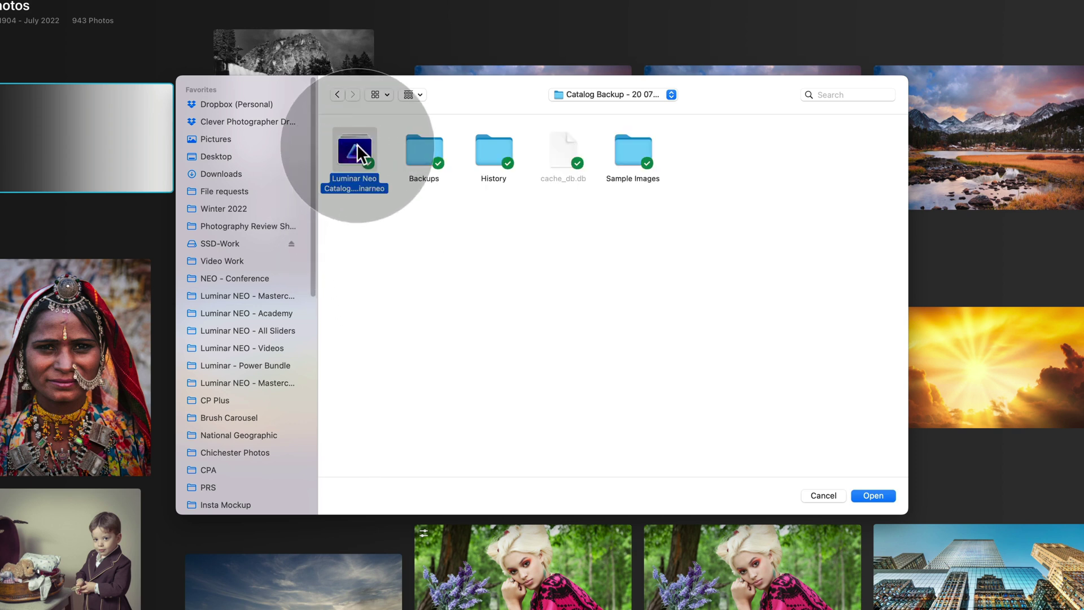
{"action": "left_click", "coordinate": [873, 491]}
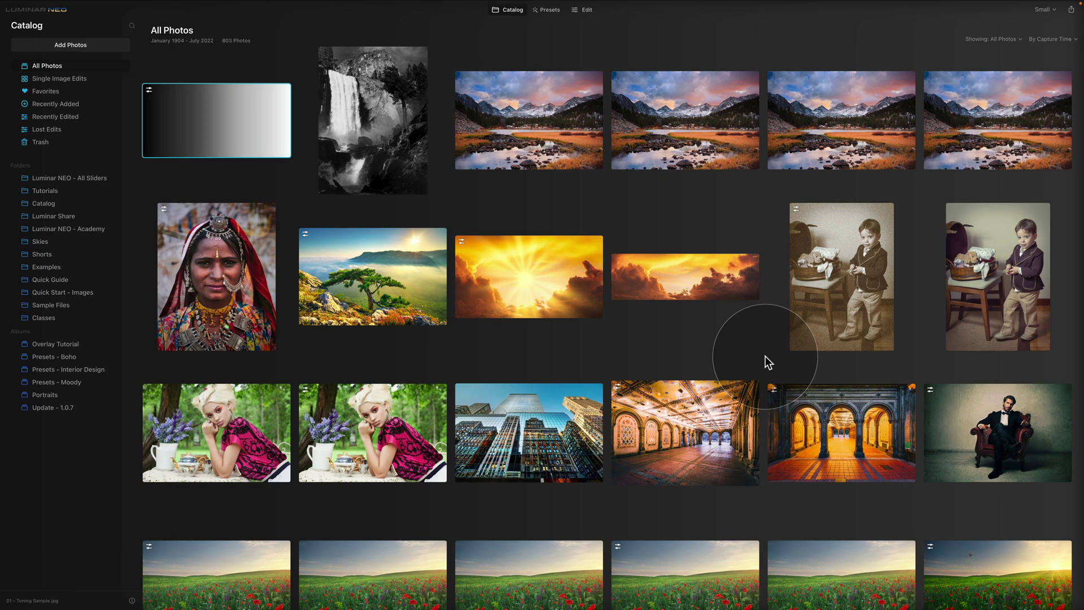
- Save a catalog backup into the New Backup folder with '(20 07 2022)' appended to its name
{"action": "mouse_move", "coordinate": [235, 3]}
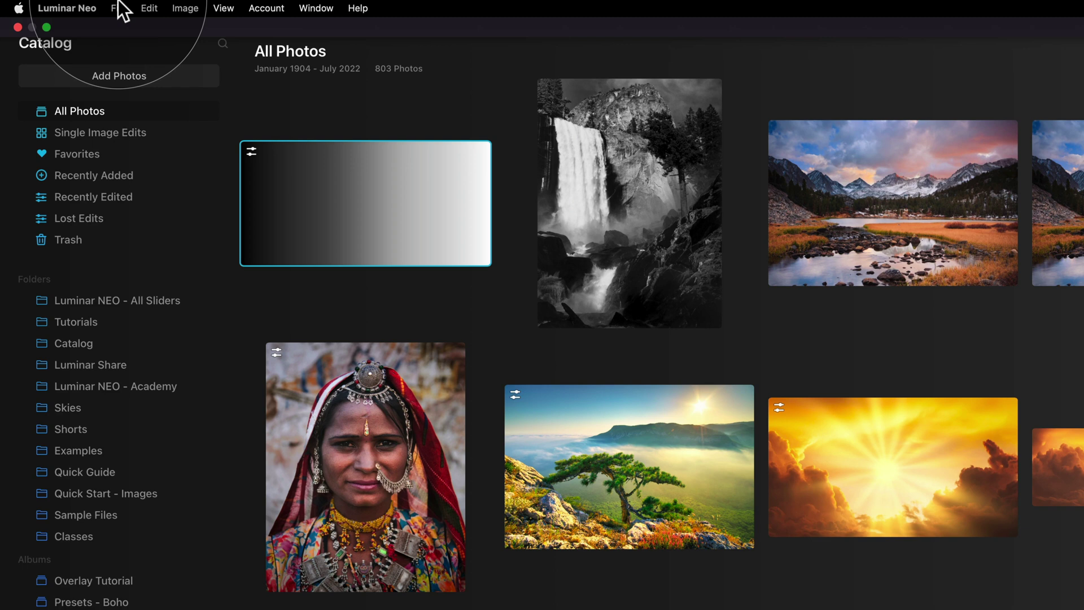
{"action": "left_click", "coordinate": [118, 8]}
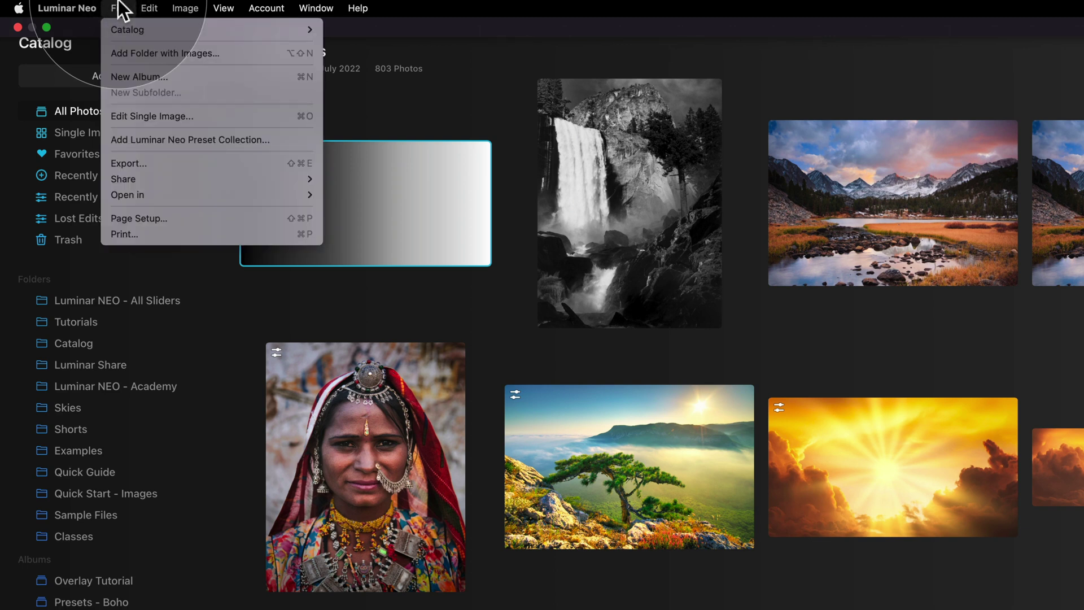
{"action": "mouse_move", "coordinate": [124, 27]}
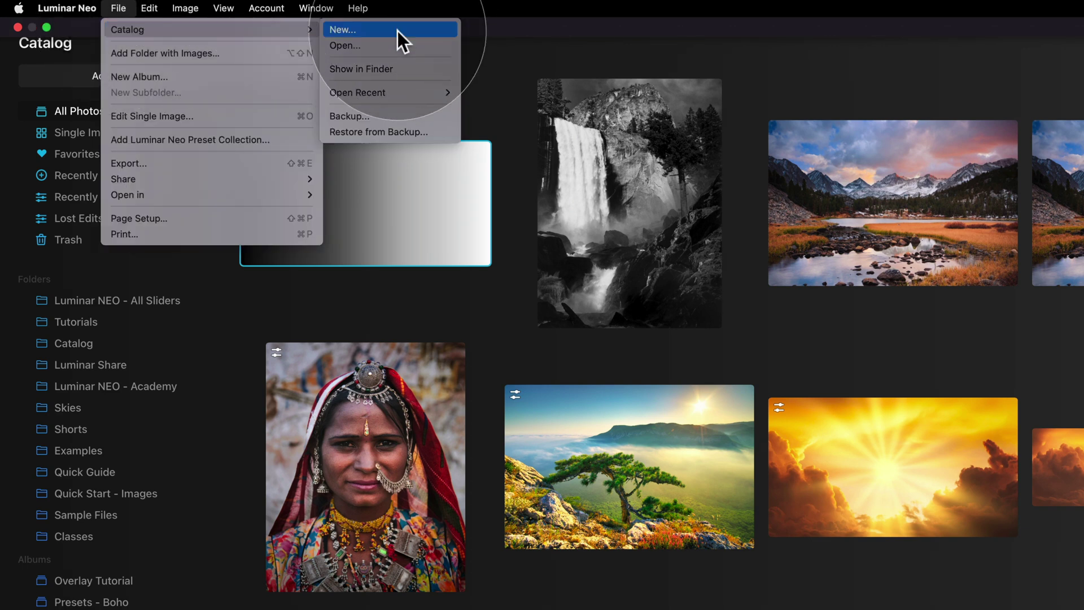
{"action": "left_click", "coordinate": [402, 117]}
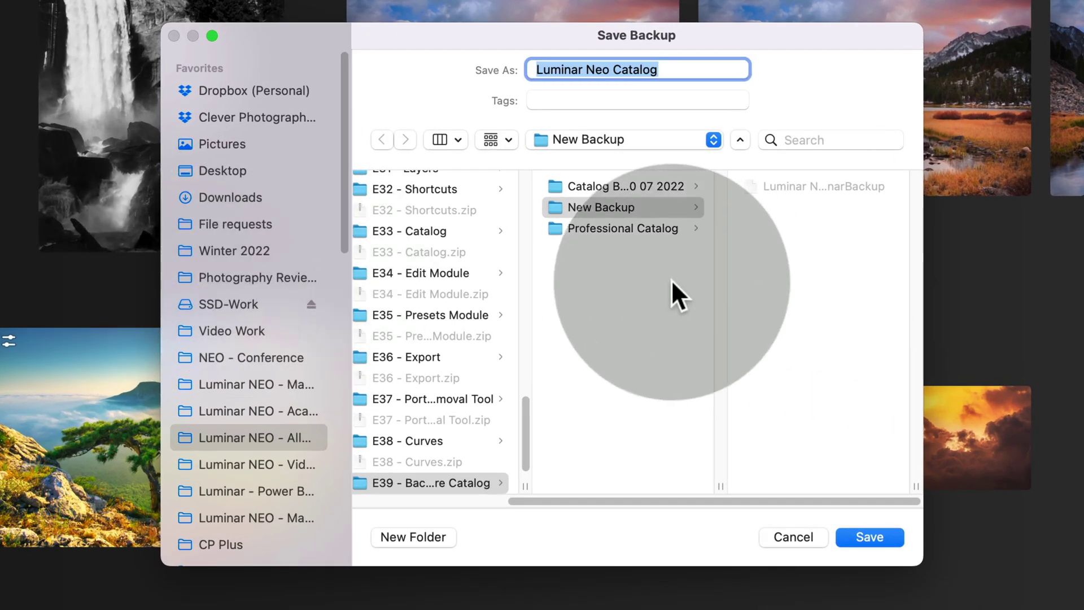
{"action": "left_click", "coordinate": [638, 209]}
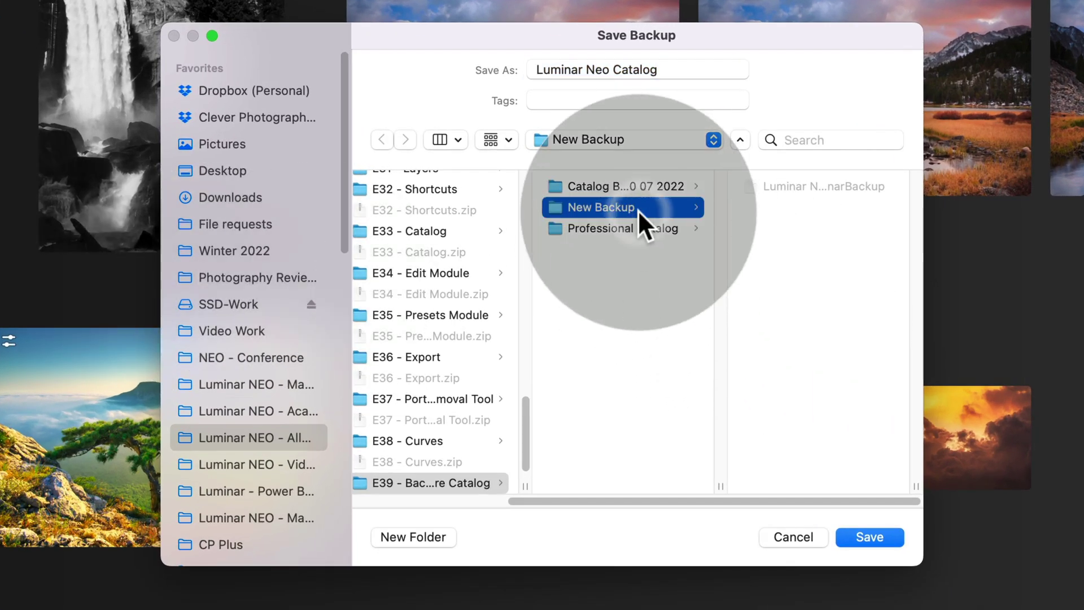
{"action": "left_click", "coordinate": [666, 69]}
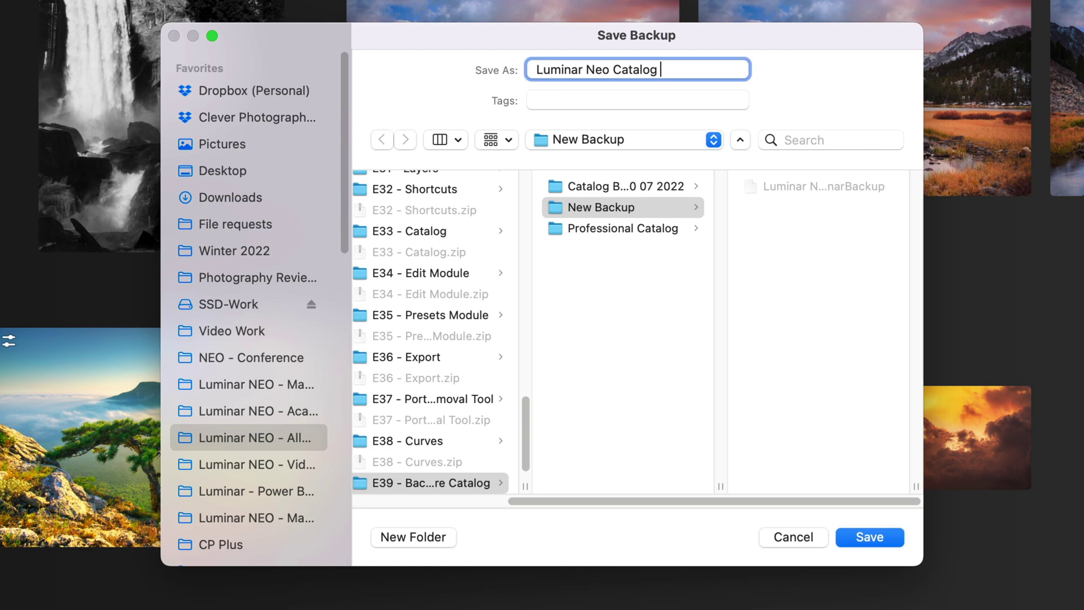
{"action": "type", "text": "(20 07 2022)"}
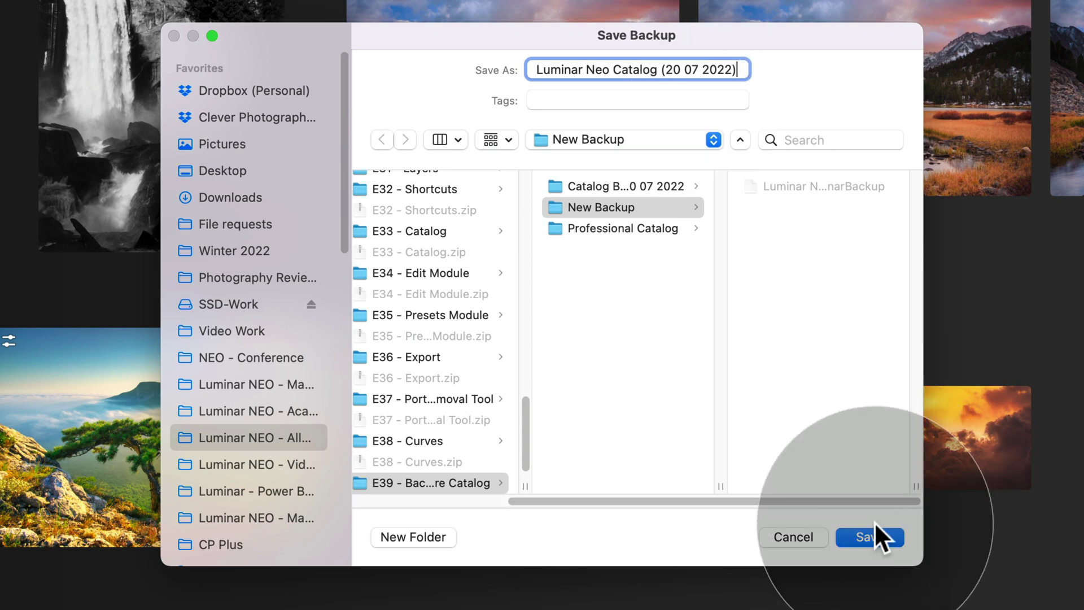
{"action": "left_click", "coordinate": [875, 531]}
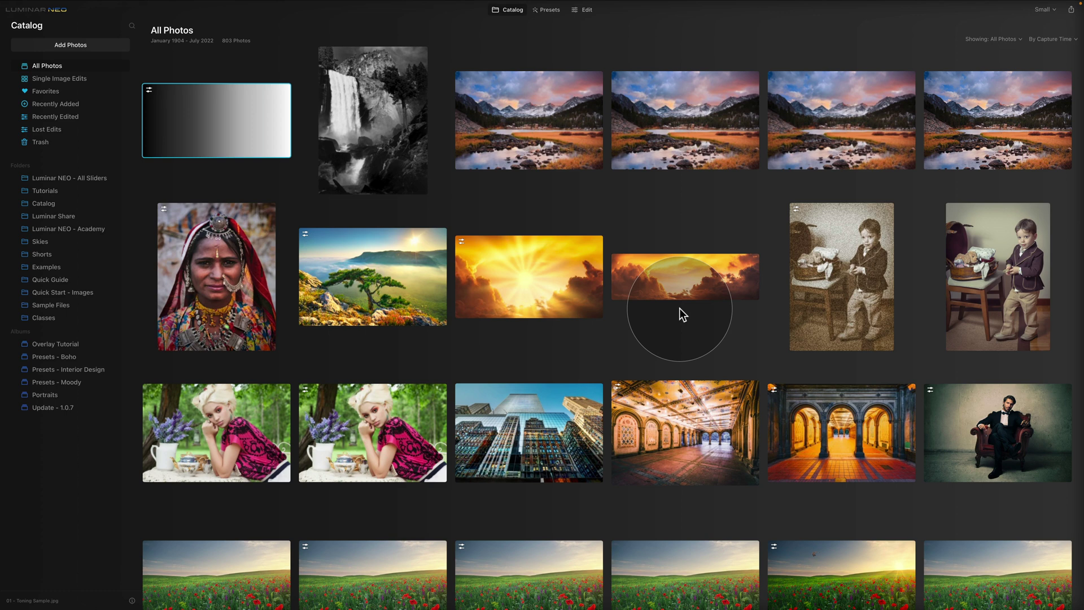
- Start a catalog restore from the Luminar Neo Catalog backup file
{"action": "mouse_move", "coordinate": [68, 4]}
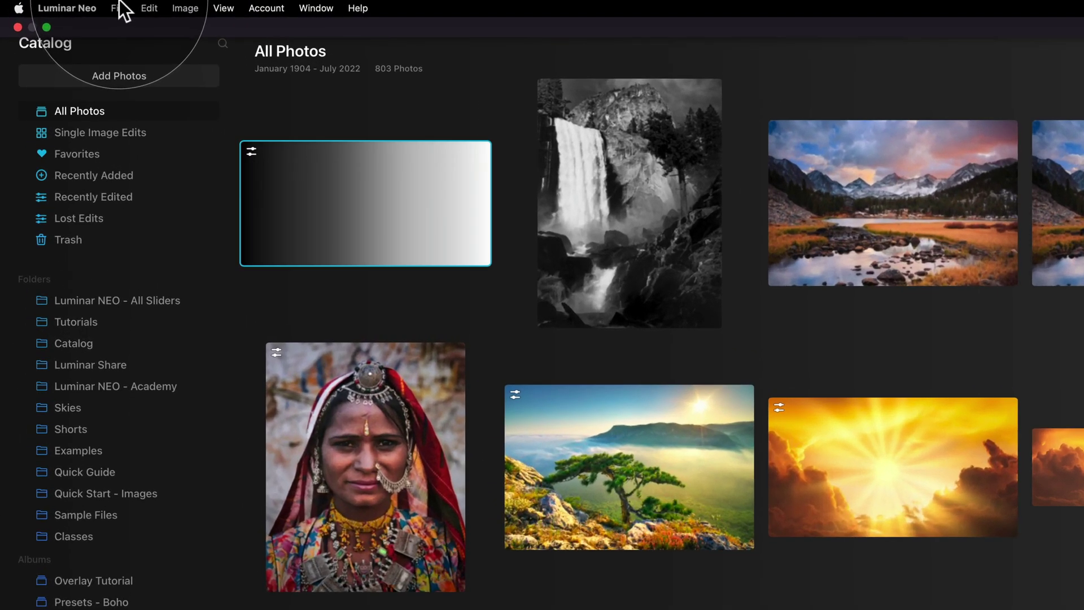
{"action": "left_click", "coordinate": [121, 6]}
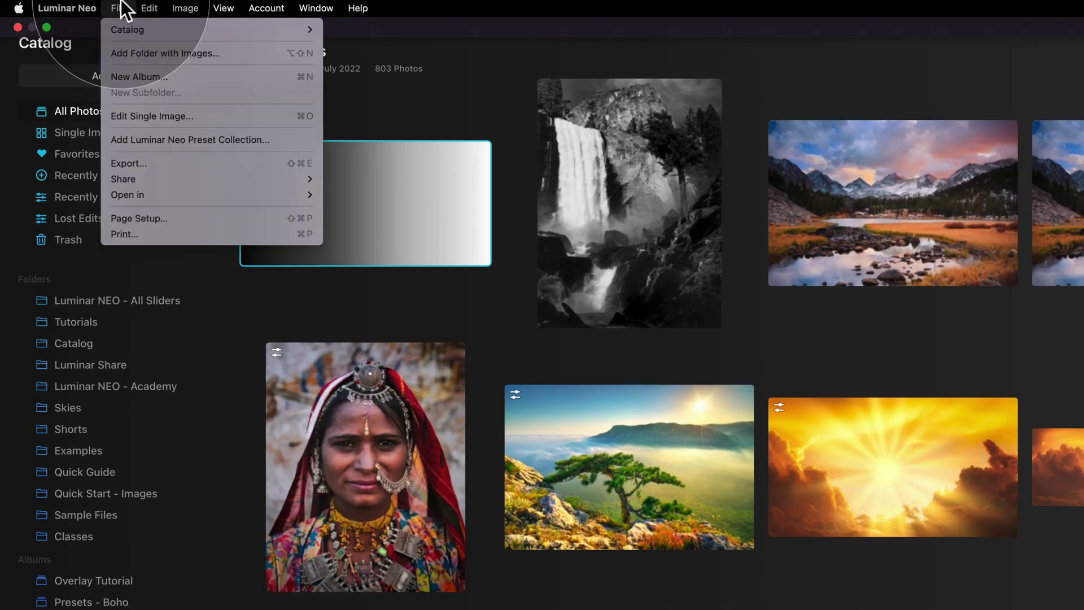
{"action": "mouse_move", "coordinate": [127, 29]}
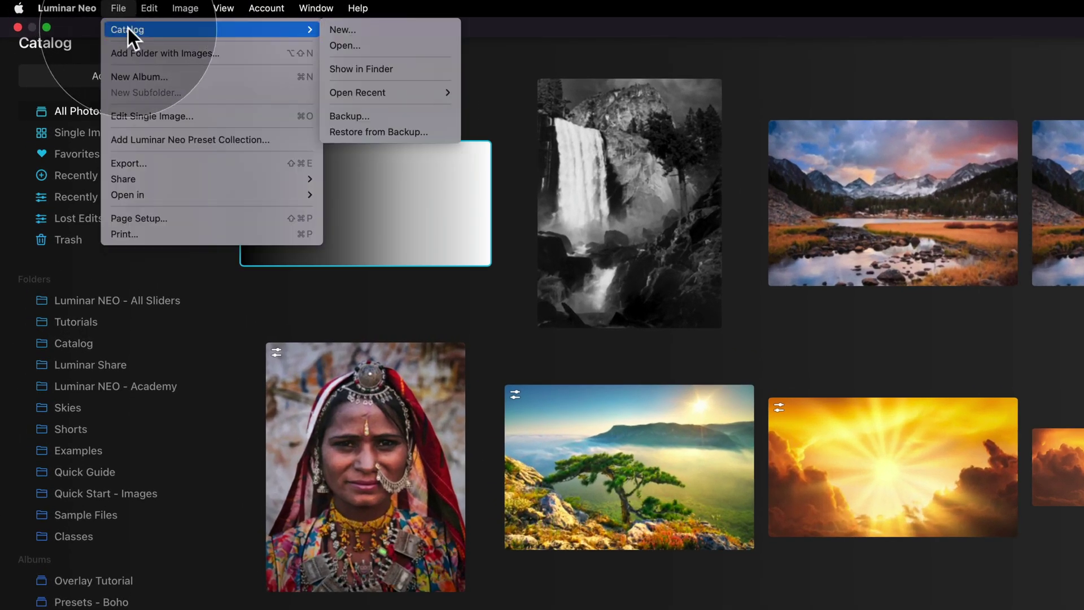
{"action": "left_click", "coordinate": [418, 133]}
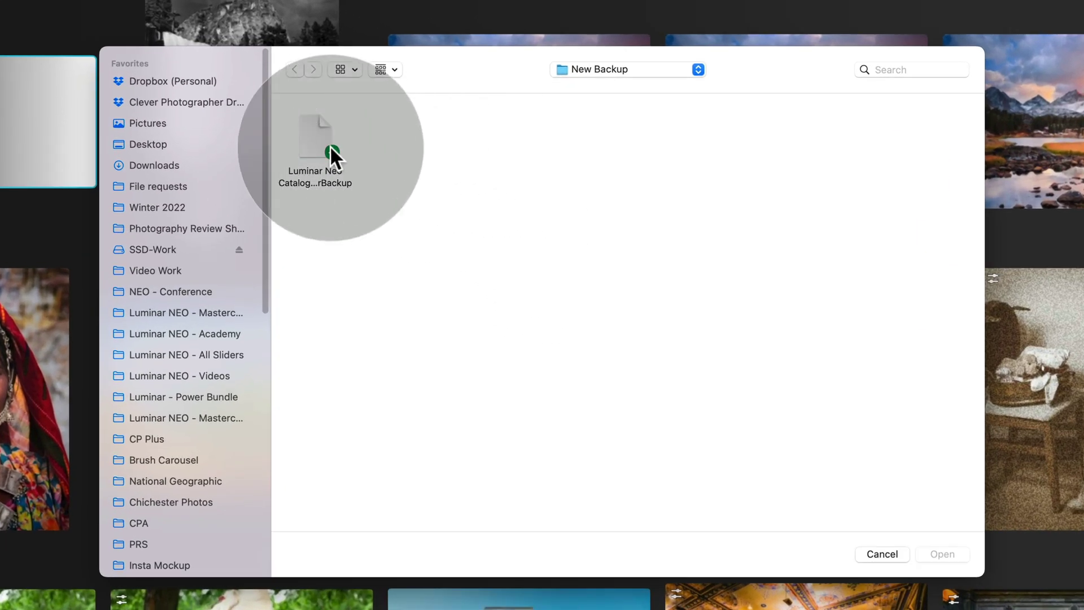
{"action": "left_click", "coordinate": [364, 124]}
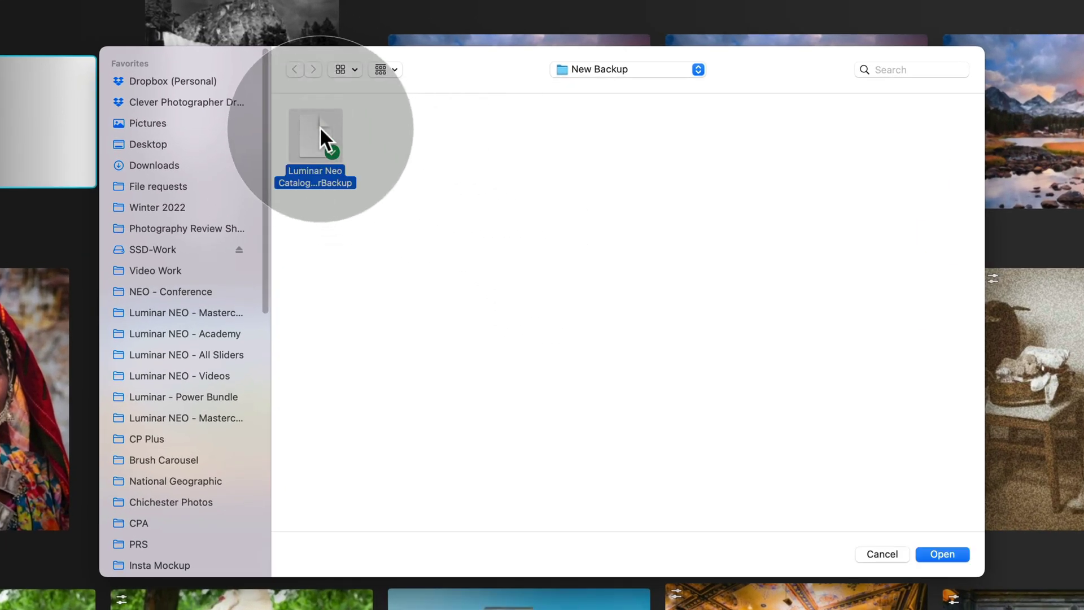
{"action": "left_click", "coordinate": [943, 552]}
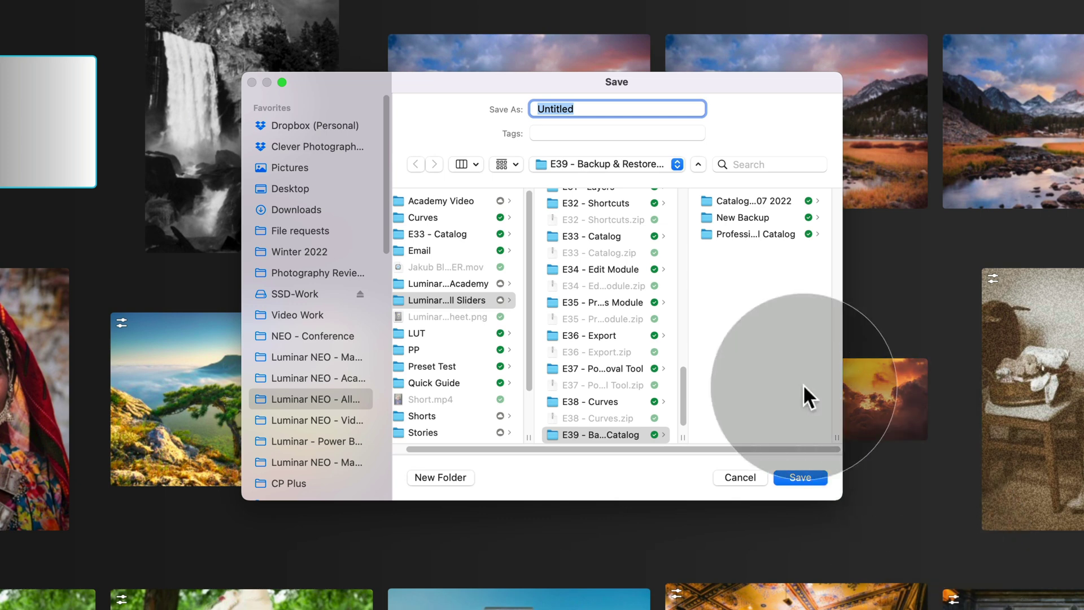
- Save the restored catalog as 'Luminar NEO Restored' in a new Restored Catalog folder inside E39
{"action": "left_click", "coordinate": [754, 314]}
{"action": "left_click", "coordinate": [440, 478]}
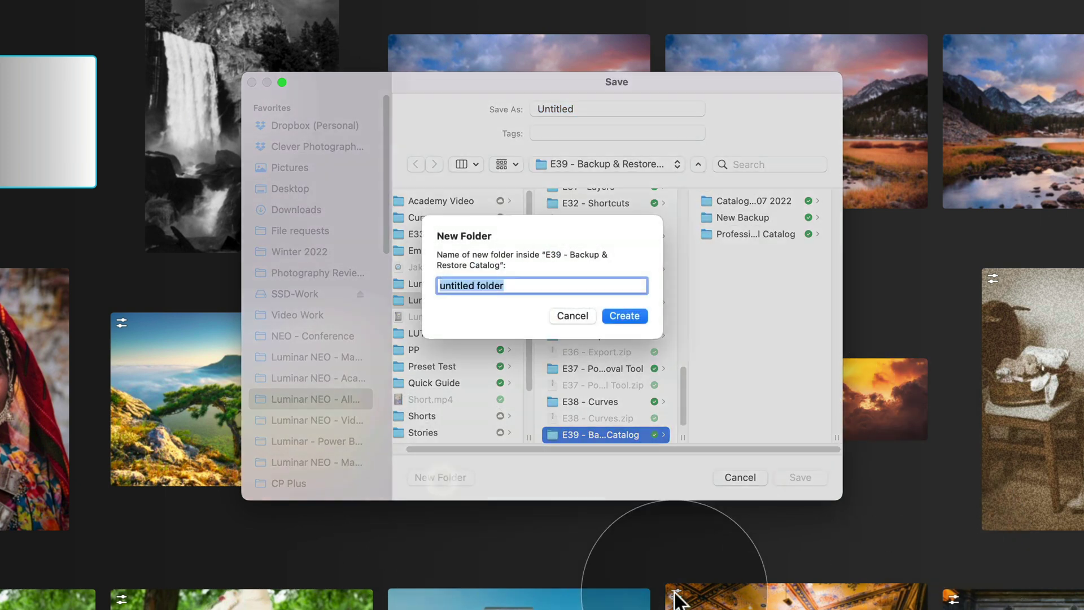
{"action": "type", "text": "Restore"}
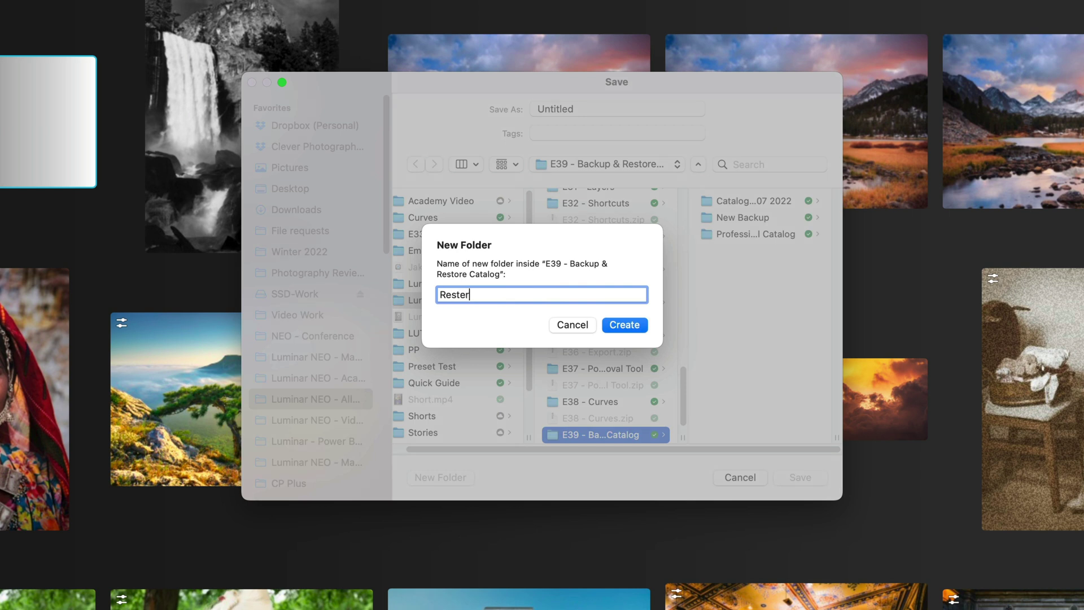
{"action": "key", "text": "BackSpace"}
{"action": "key", "text": "BackSpace"}
{"action": "key", "text": "BackSpace"}
{"action": "key", "text": "BackSpace"}
{"action": "type", "text": "tored Catalog"}
{"action": "key", "text": "Return"}
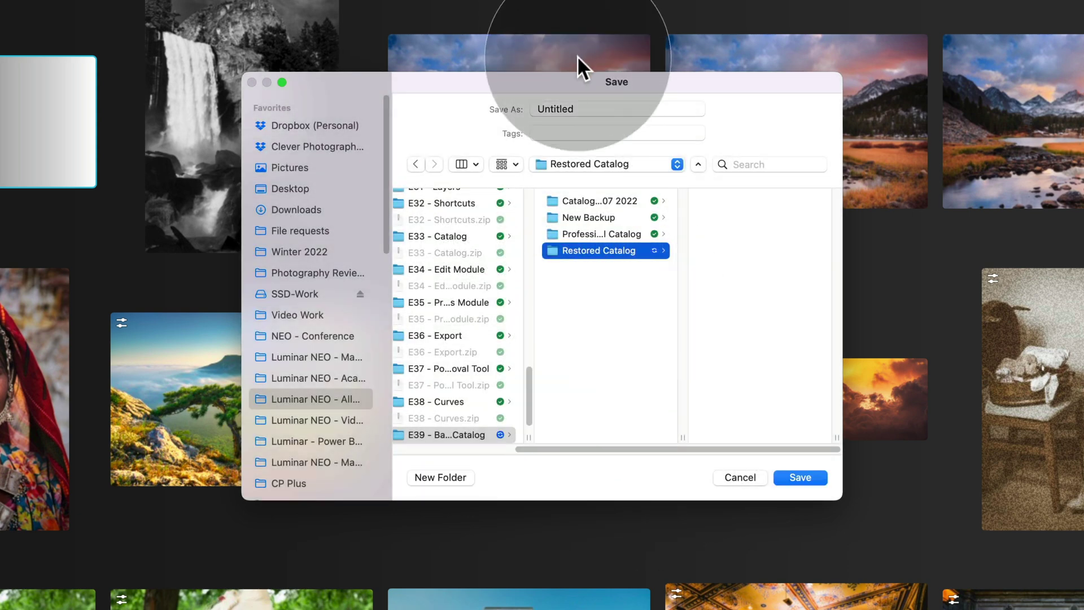
{"action": "type", "text": "Lum"}
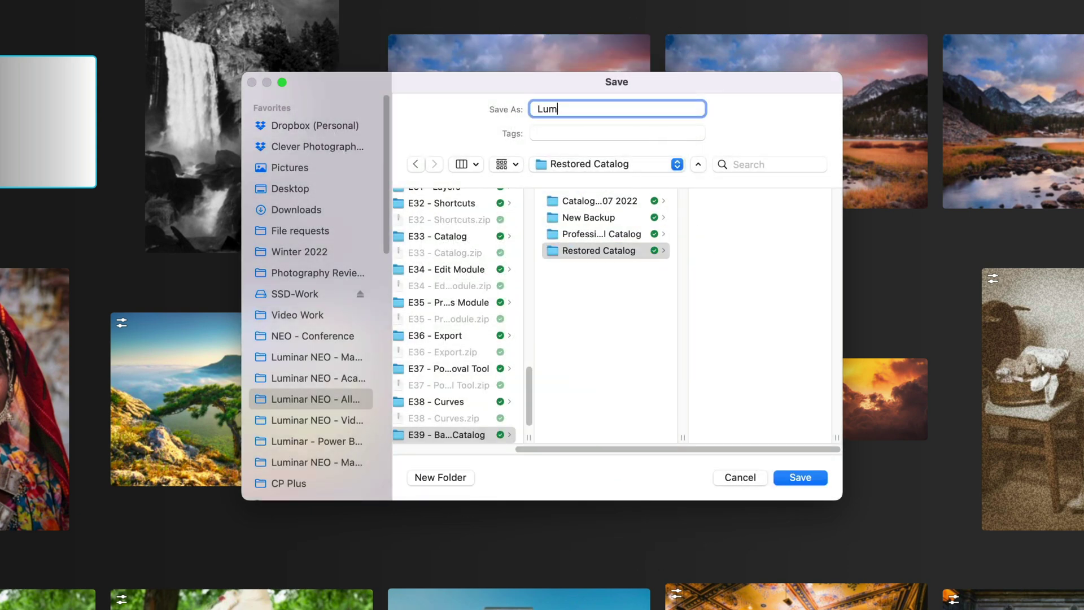
{"action": "type", "text": "inar NEO Restored"}
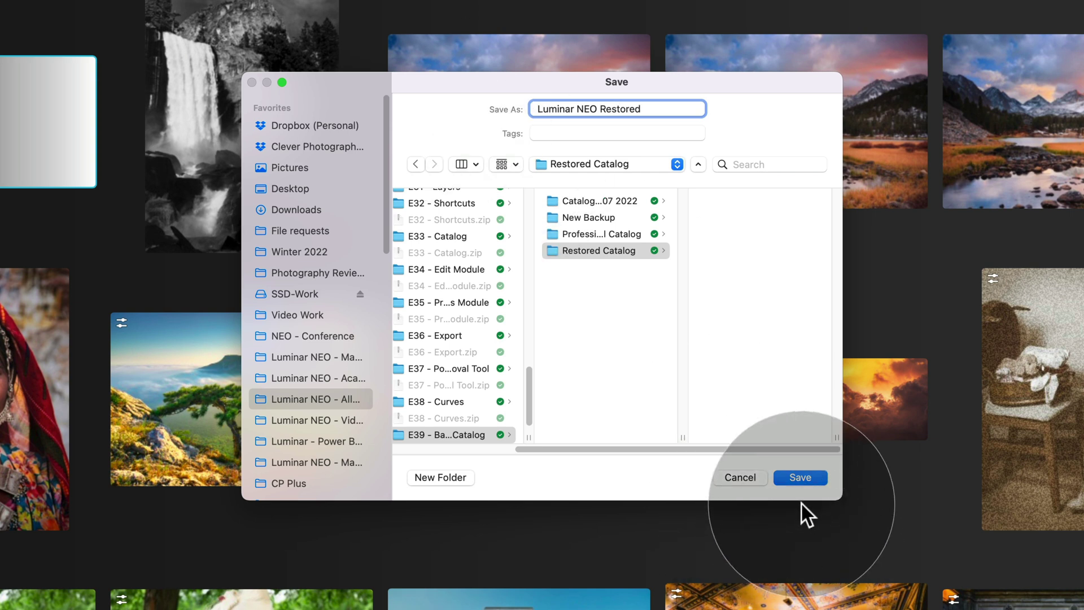
{"action": "left_click", "coordinate": [805, 479]}
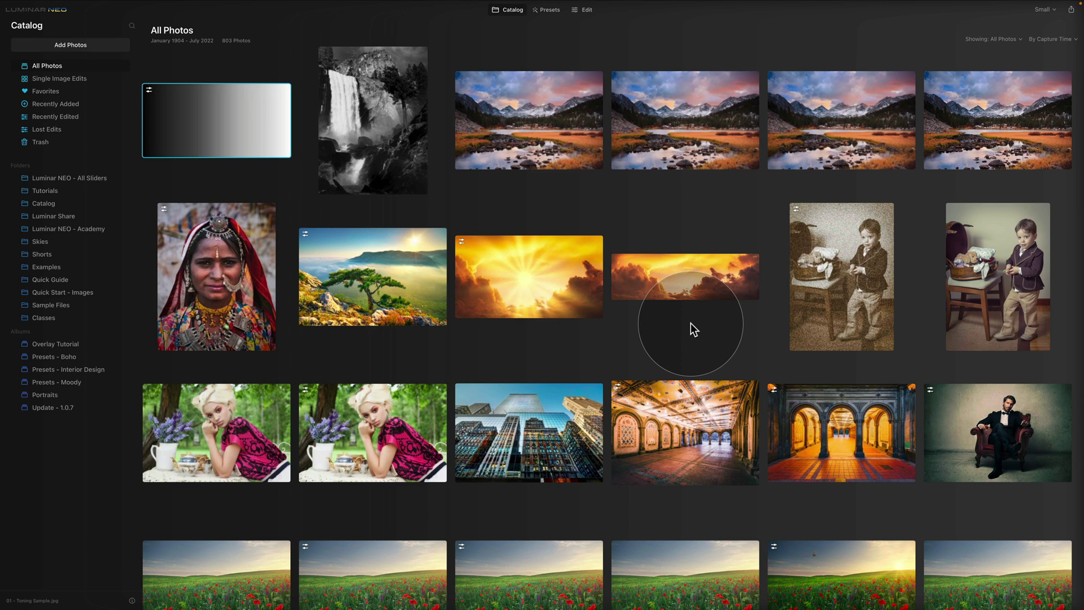
- Select all 803 photos and open the disk export dialog with its format options shown
{"action": "key", "text": "super+a"}
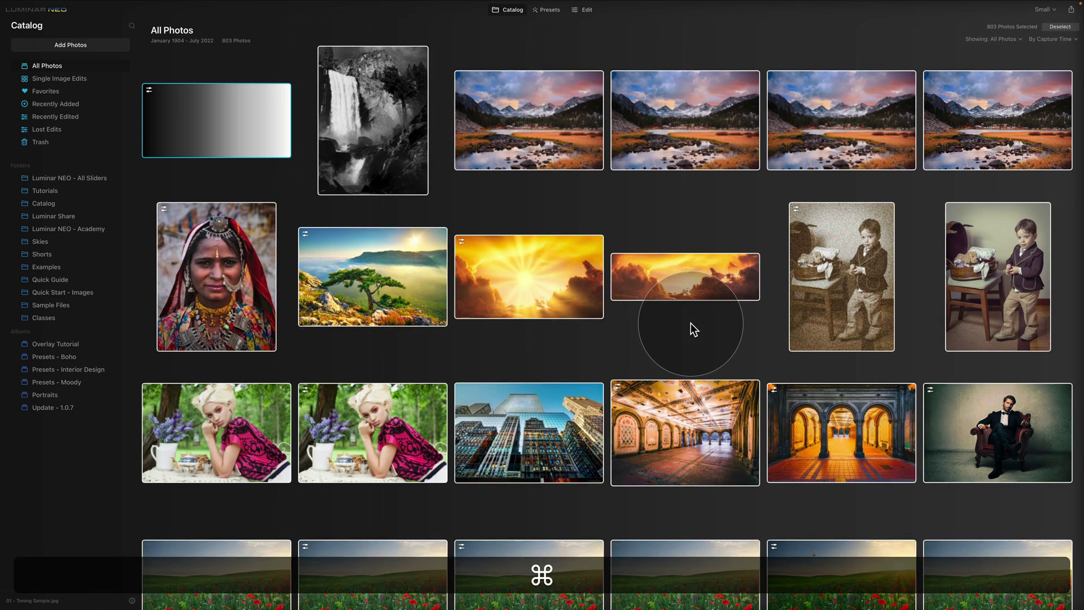
{"action": "left_click", "coordinate": [1071, 9]}
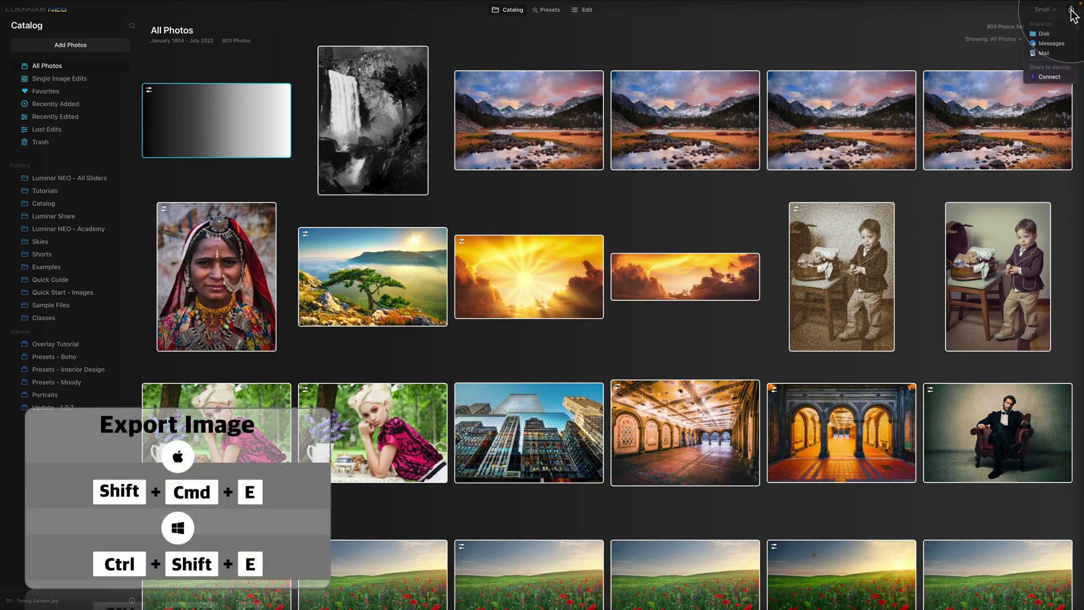
{"action": "left_click", "coordinate": [1049, 33]}
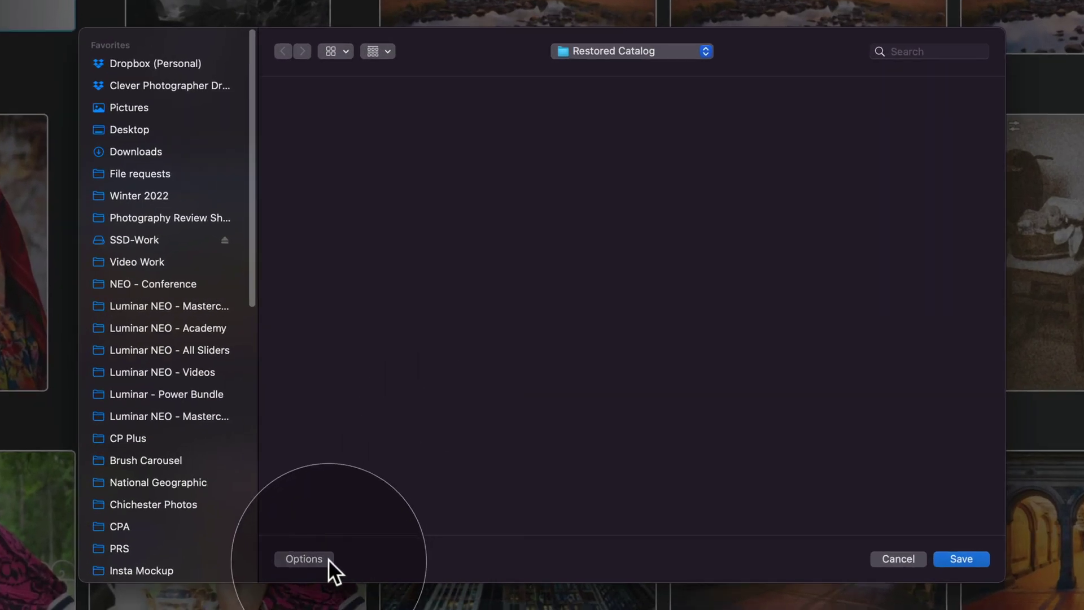
{"action": "left_click", "coordinate": [328, 559]}
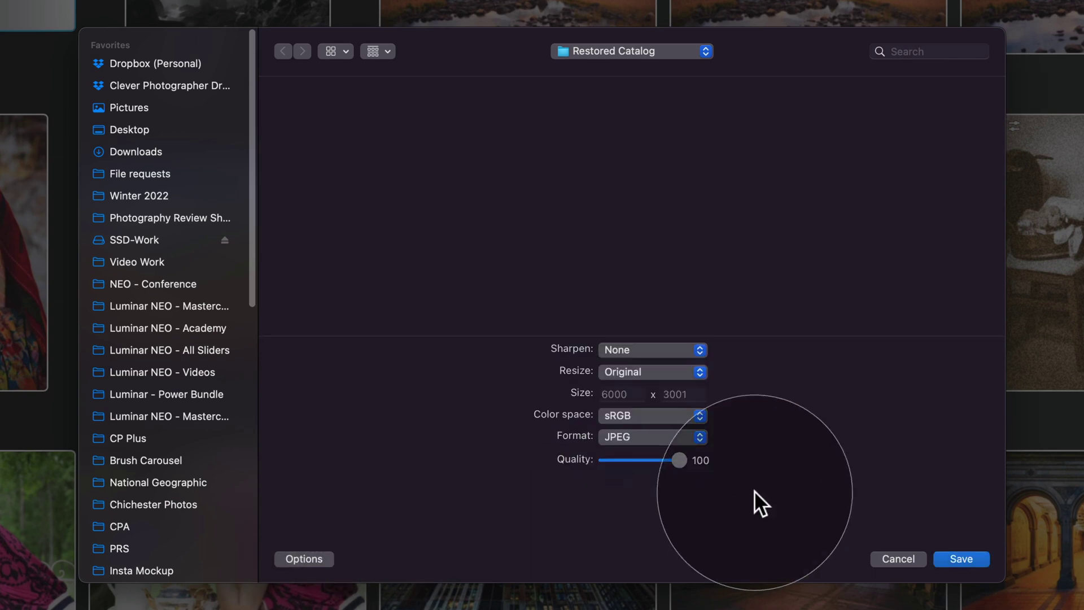